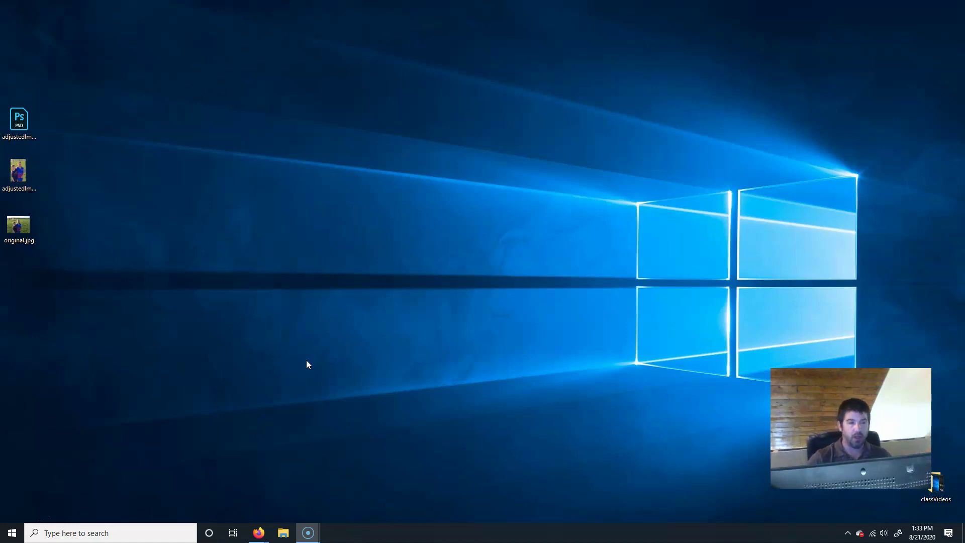
- Search for Photoshop on the computer and launch Adobe Photoshop 2020
click(148, 533)
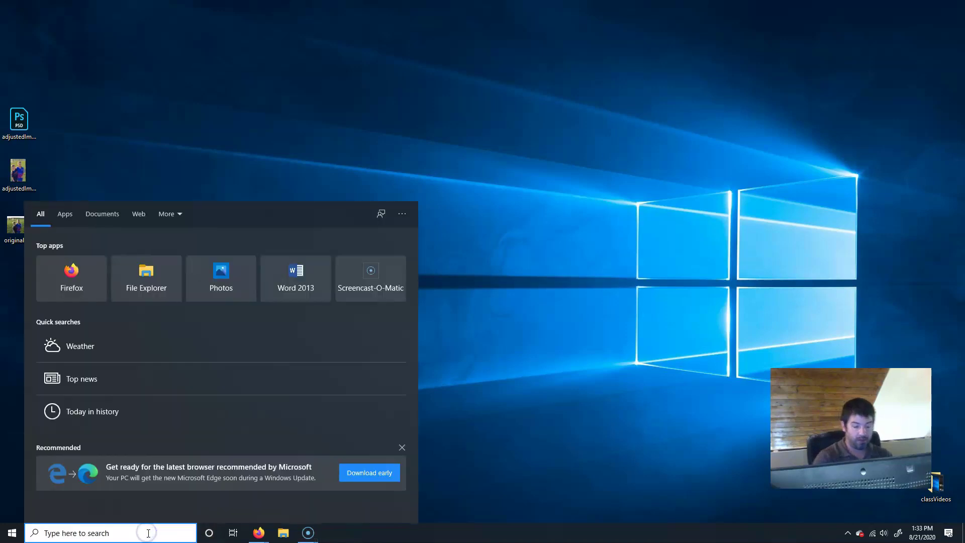
text(phto)
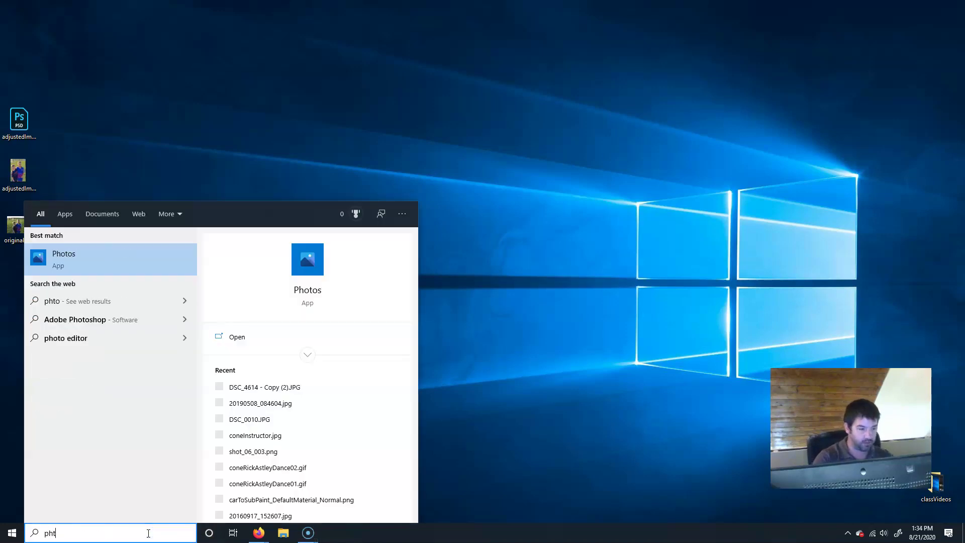
key(BackSpace)
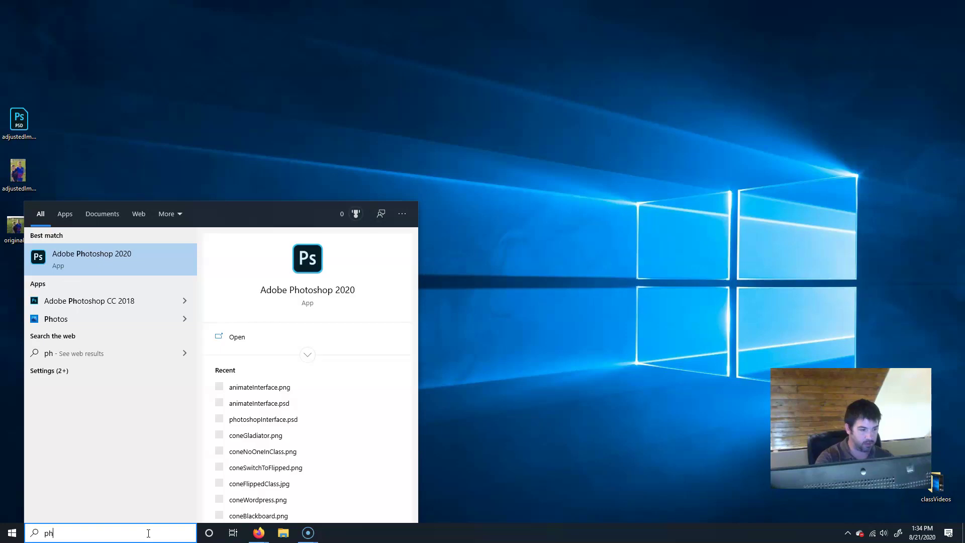
key(Return)
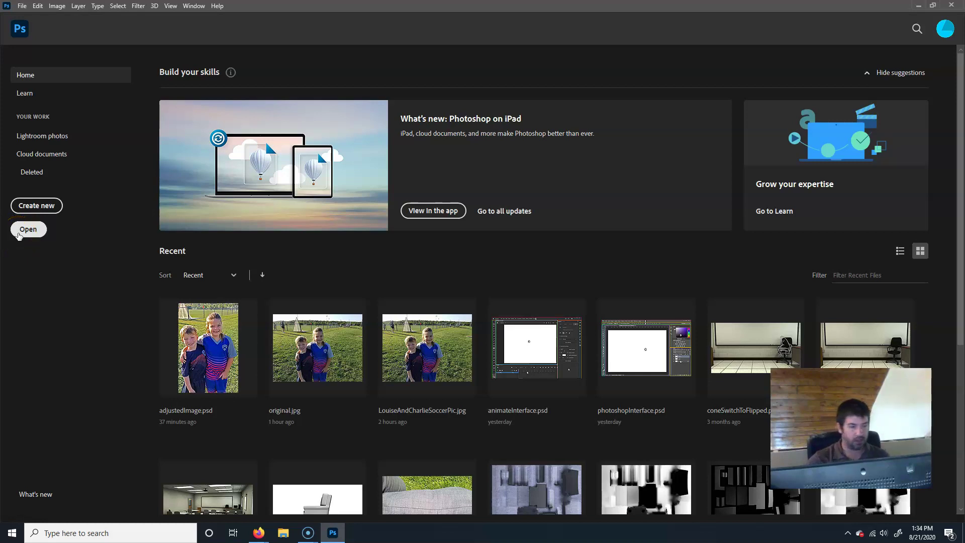
- Open original.jpg from the Desktop folder
click(135, 252)
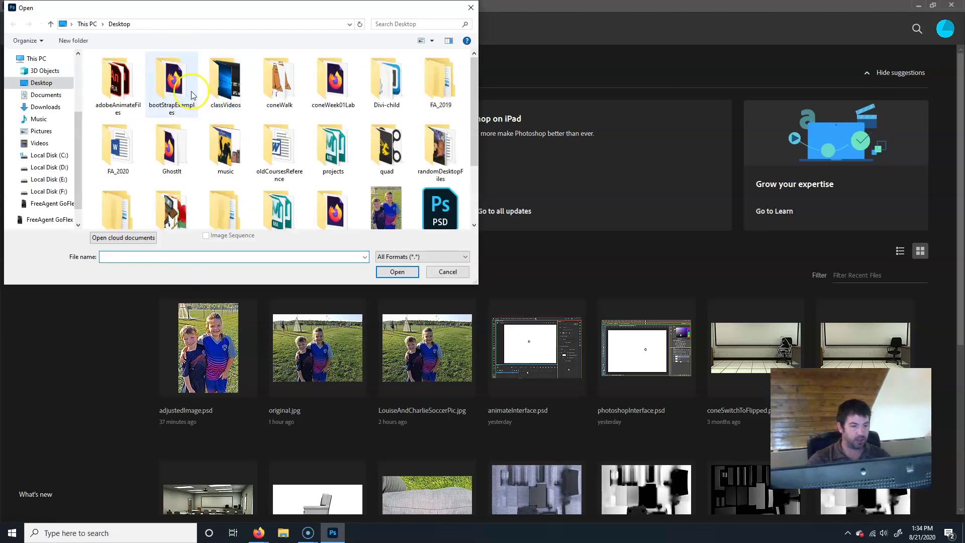
click(387, 214)
scroll(387, 213, down, 1)
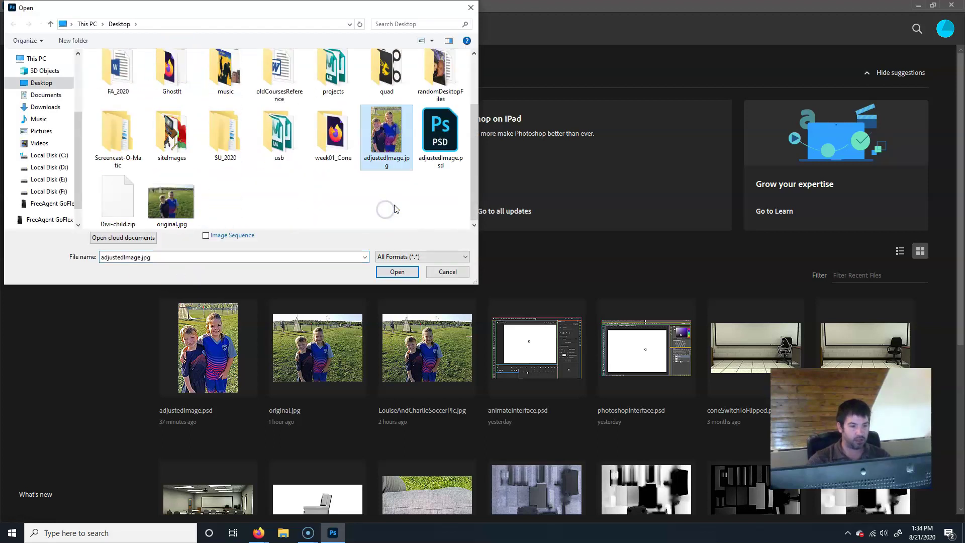
click(173, 201)
click(392, 268)
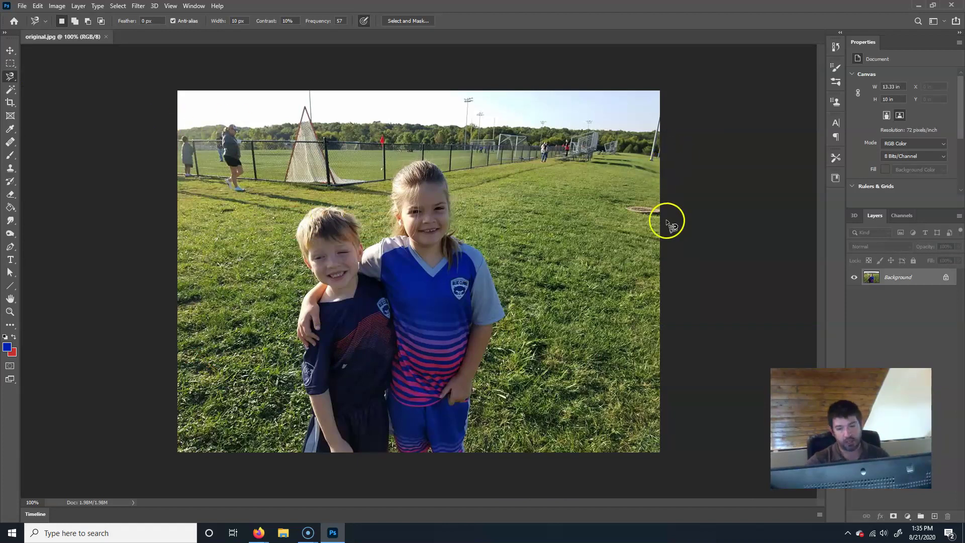
- Duplicate the Background layer and name the copy Creative
key(ctrl+j)
double_click(891, 278)
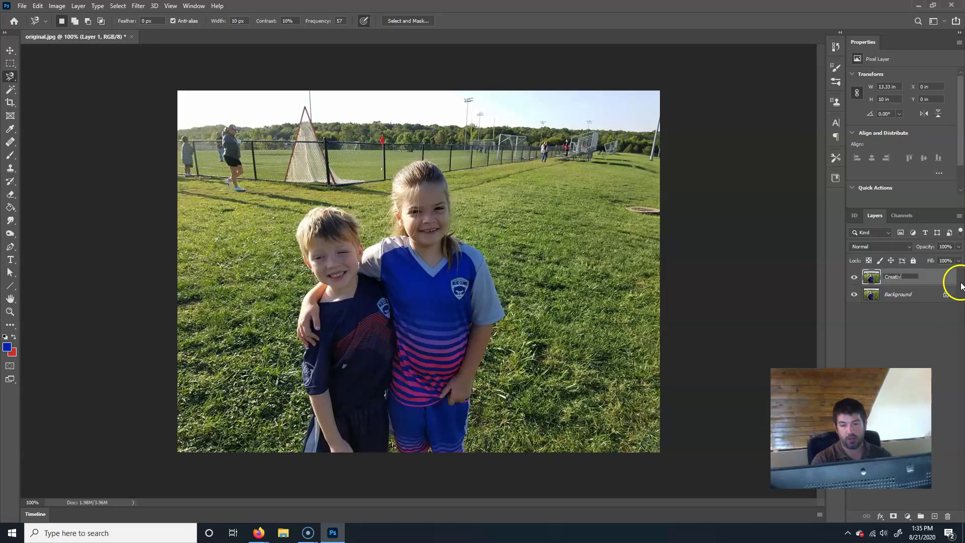
key(Return)
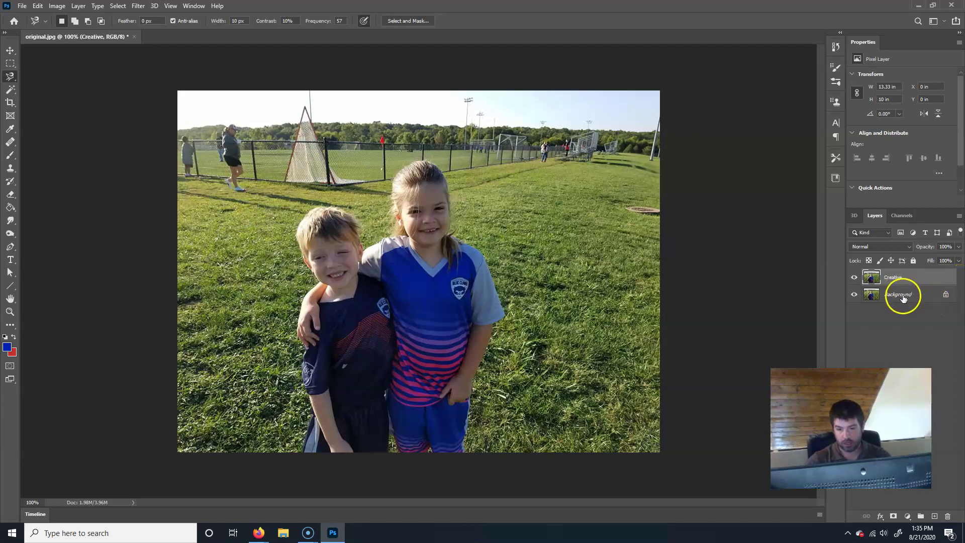
- Convert the Background into a regular layer named Original and lock all of it
double_click(902, 297)
click(459, 158)
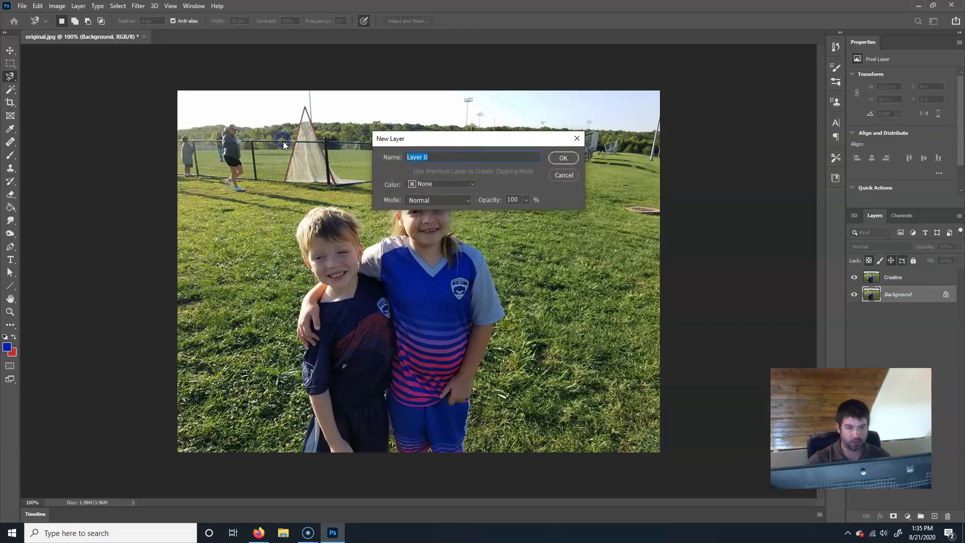
text(Original)
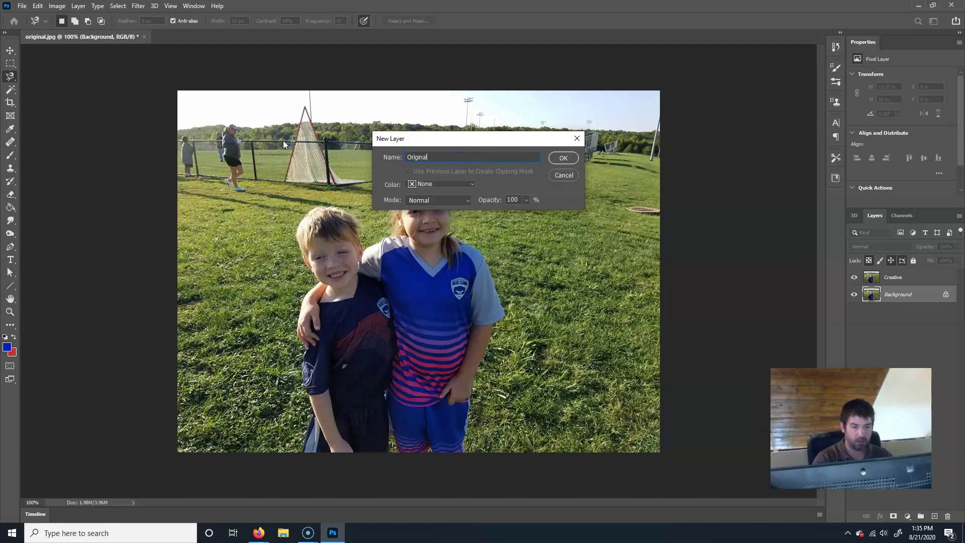
key(Return)
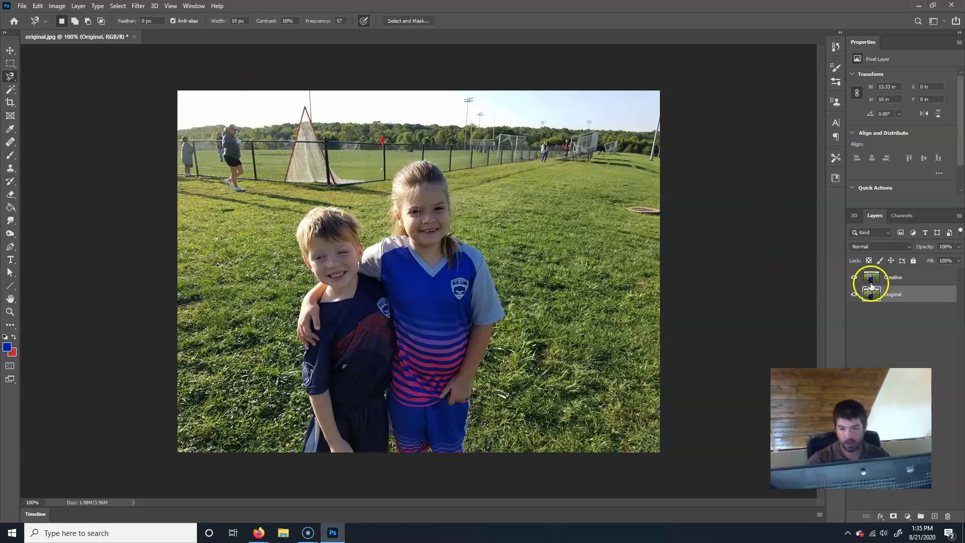
click(913, 260)
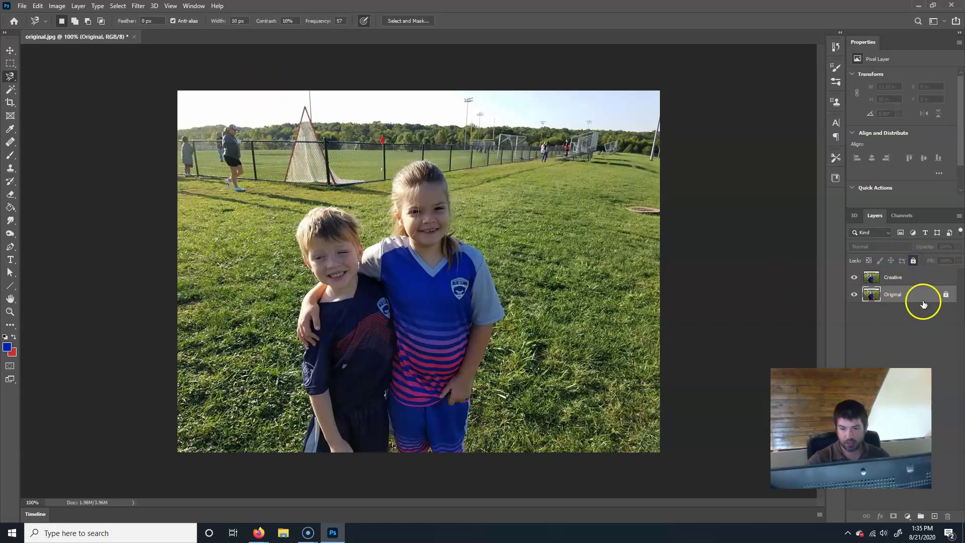
- With the Creative layer active, set the Crop tool to W x H x Resolution at 9 in by 6 in, 300 px/in
click(906, 278)
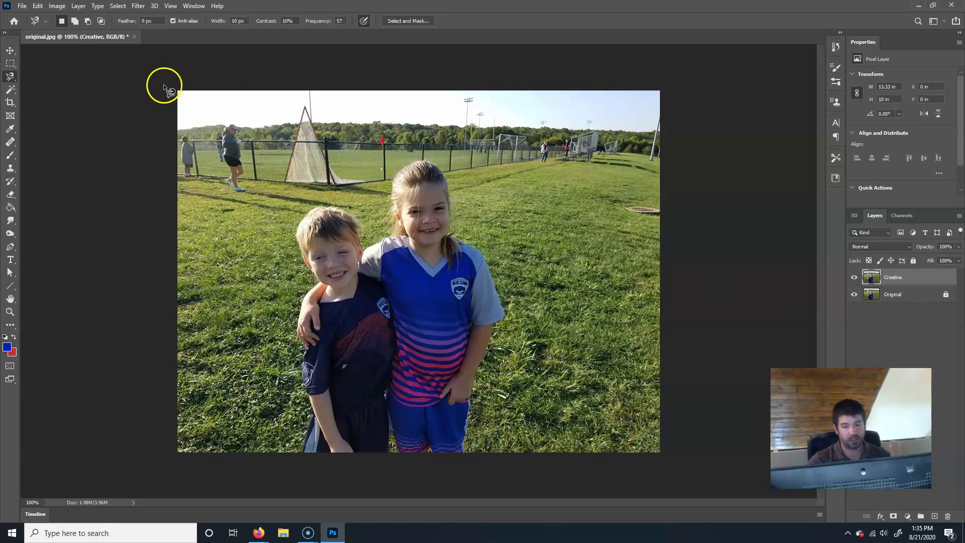
click(8, 106)
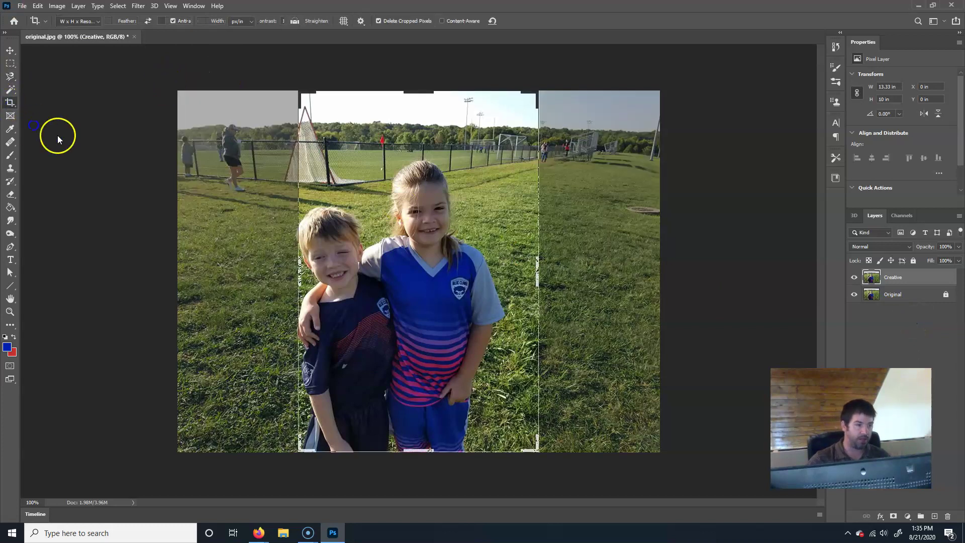
click(75, 21)
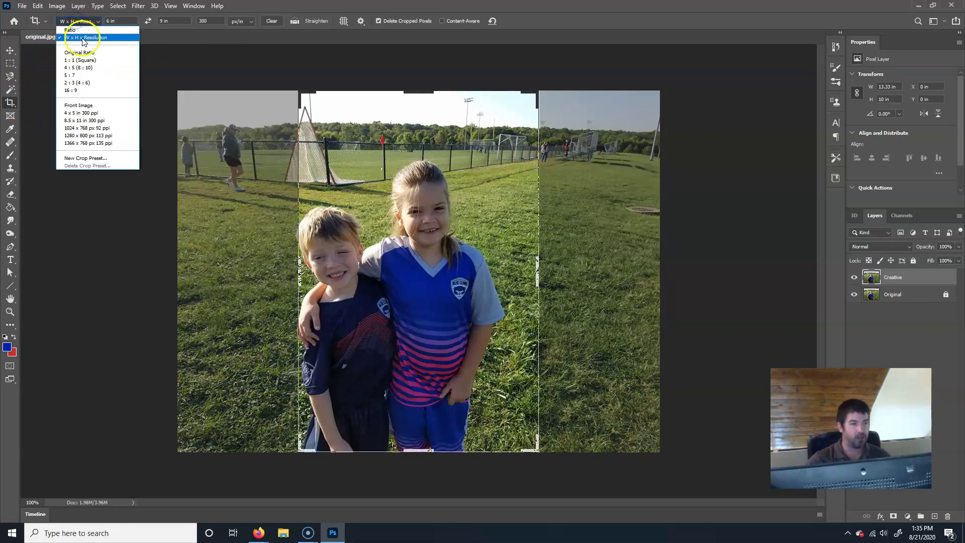
click(124, 22)
click(172, 23)
click(148, 22)
click(149, 22)
click(208, 21)
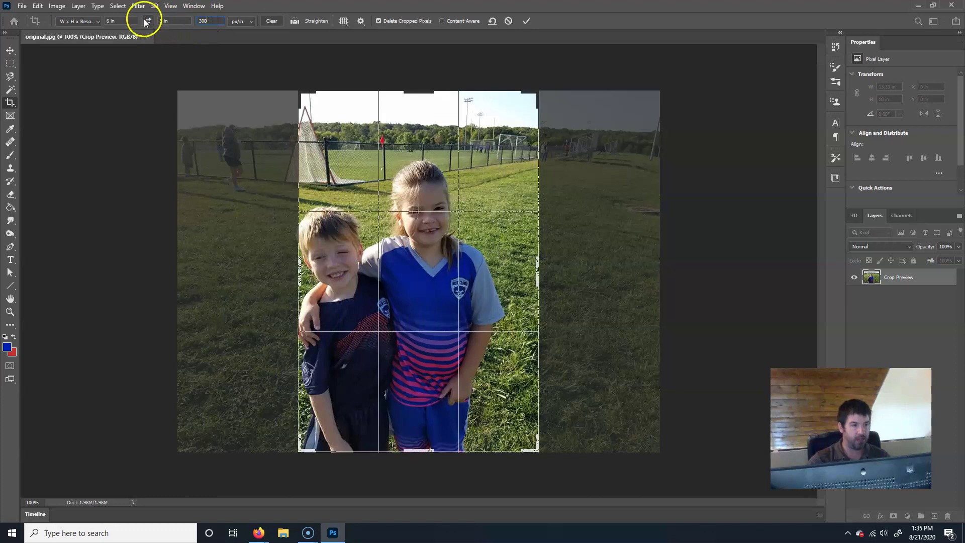
click(148, 21)
- Shrink and reposition the landscape crop frame around the two children and apply the crop
drag(659, 108, 622, 123)
drag(459, 261, 434, 267)
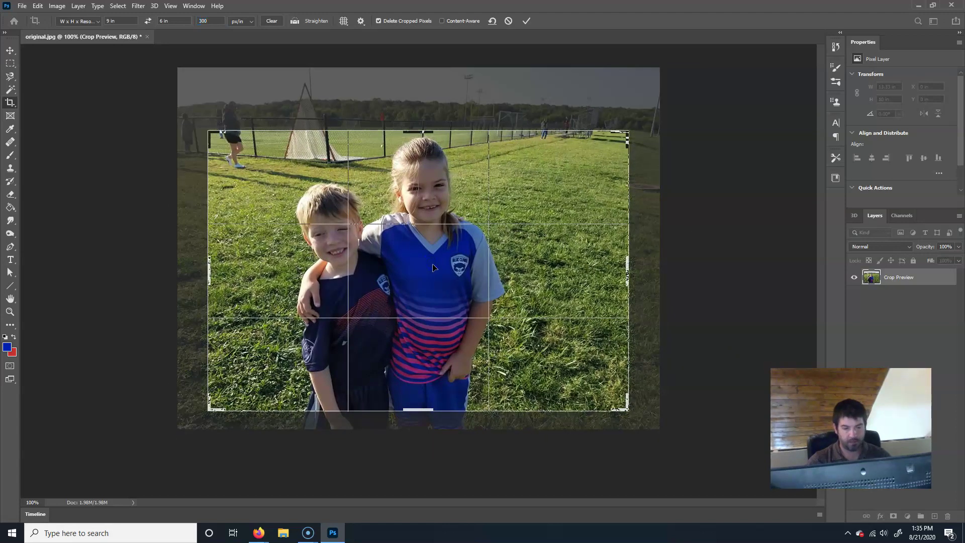
key(Return)
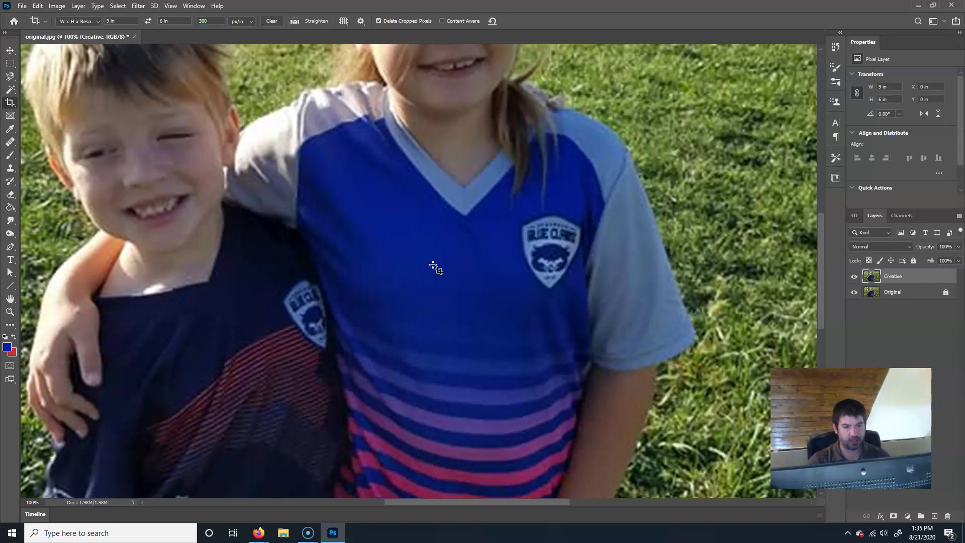
key(ctrl+minus)
key(ctrl+minus)
key(ctrl+minus)
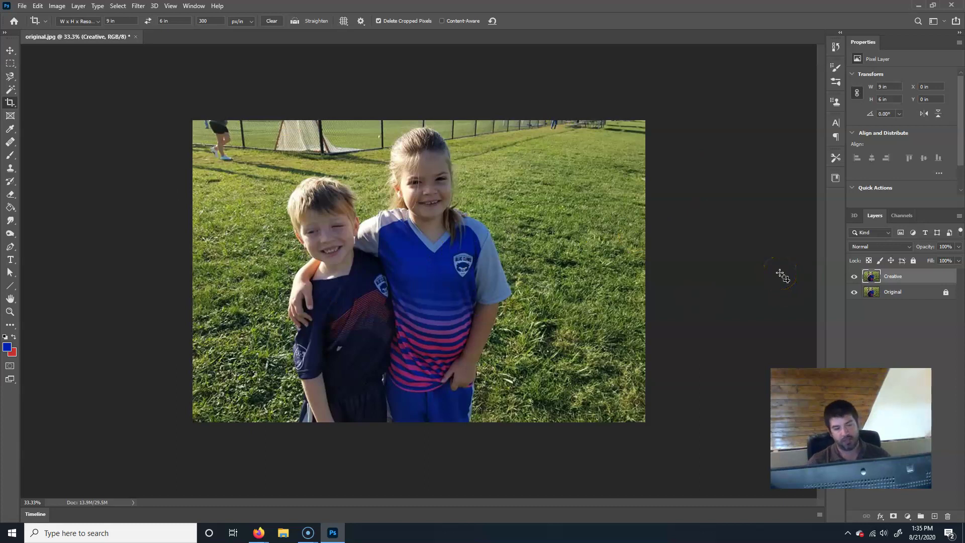
click(756, 276)
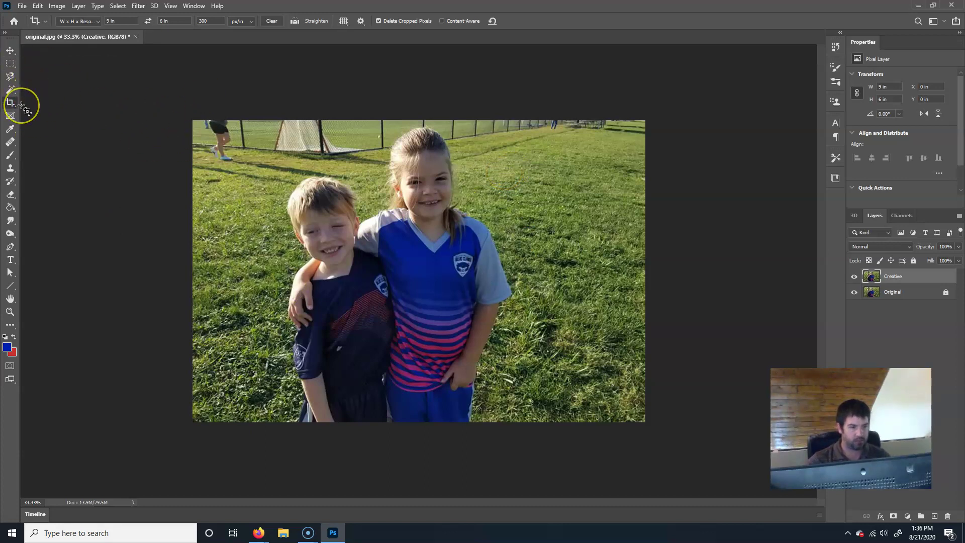
- Select the skin tones of the photo with Color Range at a fuzziness of 96
click(116, 6)
click(155, 102)
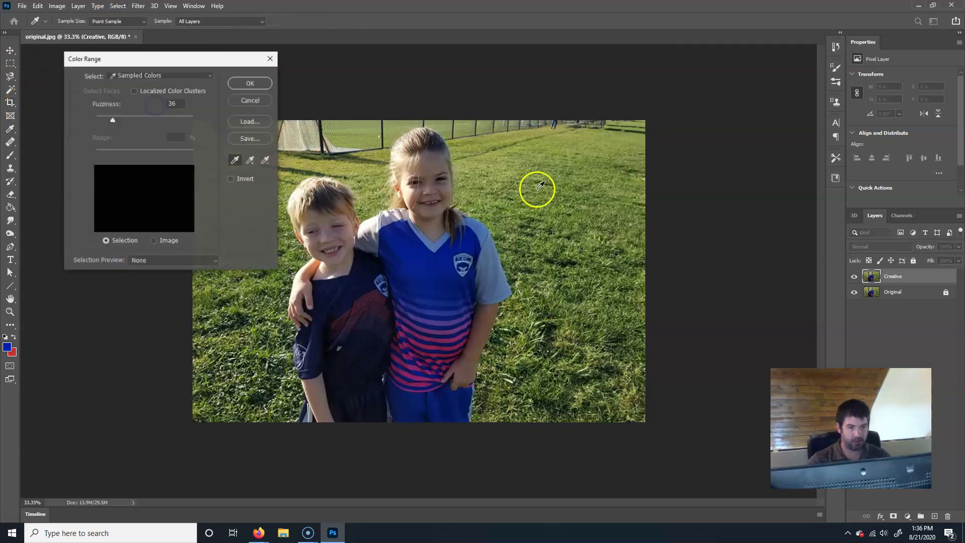
click(346, 231)
click(176, 76)
click(143, 206)
drag(121, 119, 144, 124)
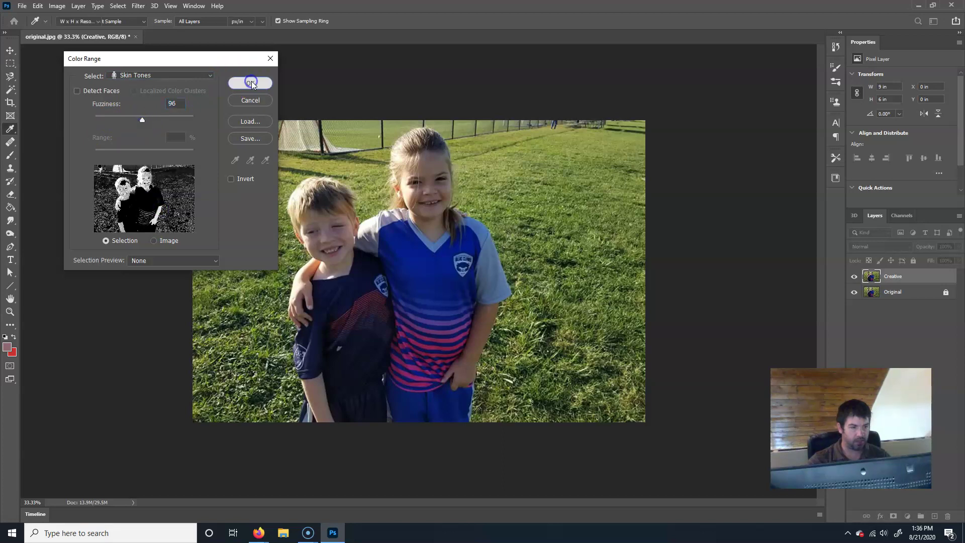
click(250, 81)
- Colorize the selected skin tones green with Hue/Saturation, using hue 147, saturation 46 and lightness -13
key(c)
click(57, 6)
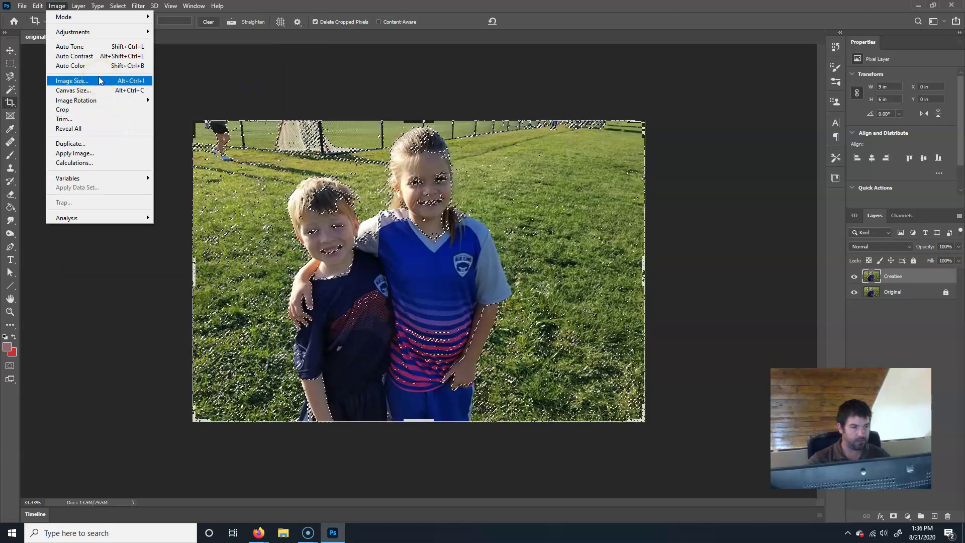
mouse_move(118, 32)
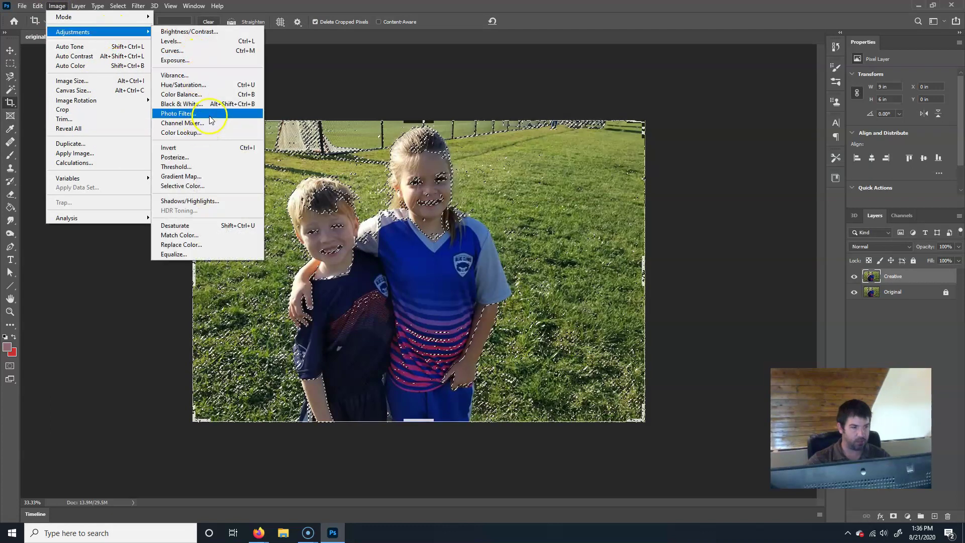
click(242, 85)
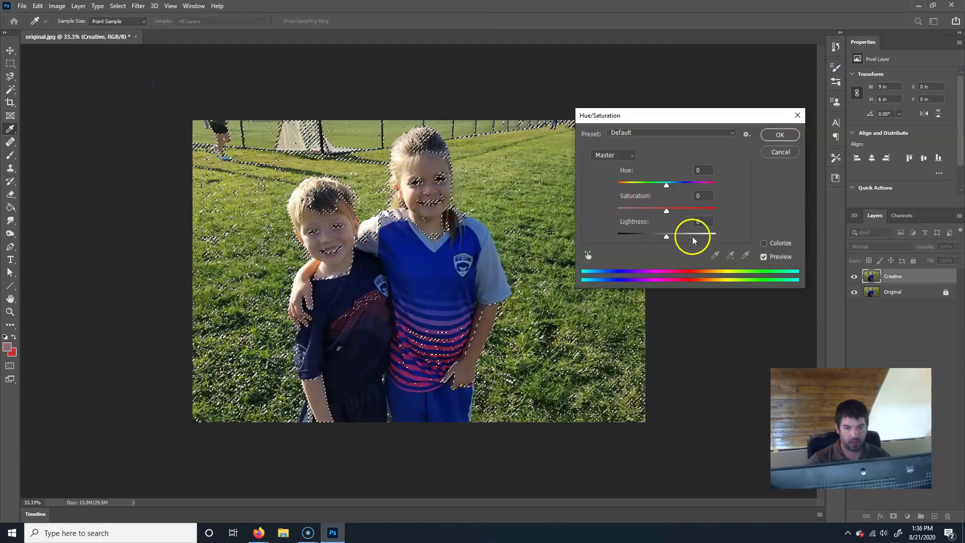
click(778, 245)
drag(709, 185, 658, 187)
click(665, 239)
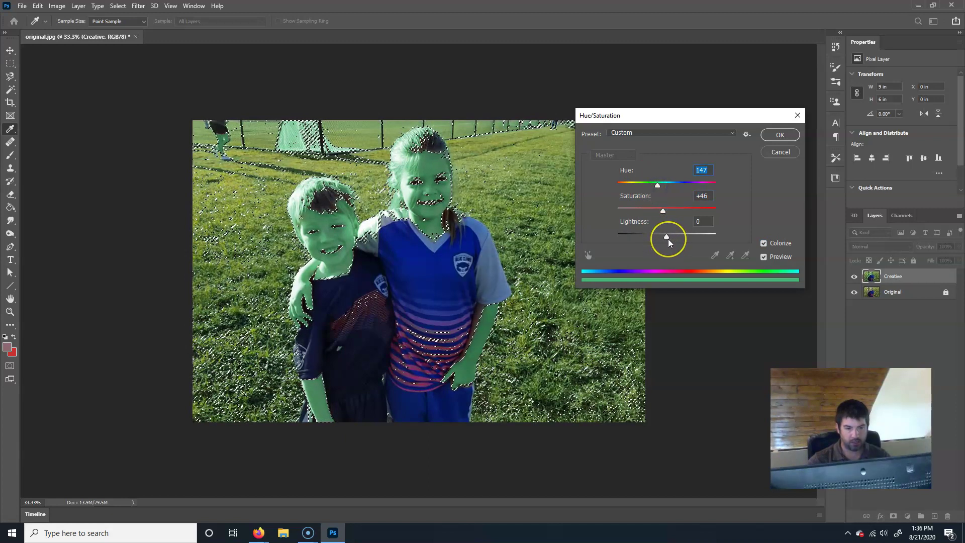
drag(668, 240, 660, 240)
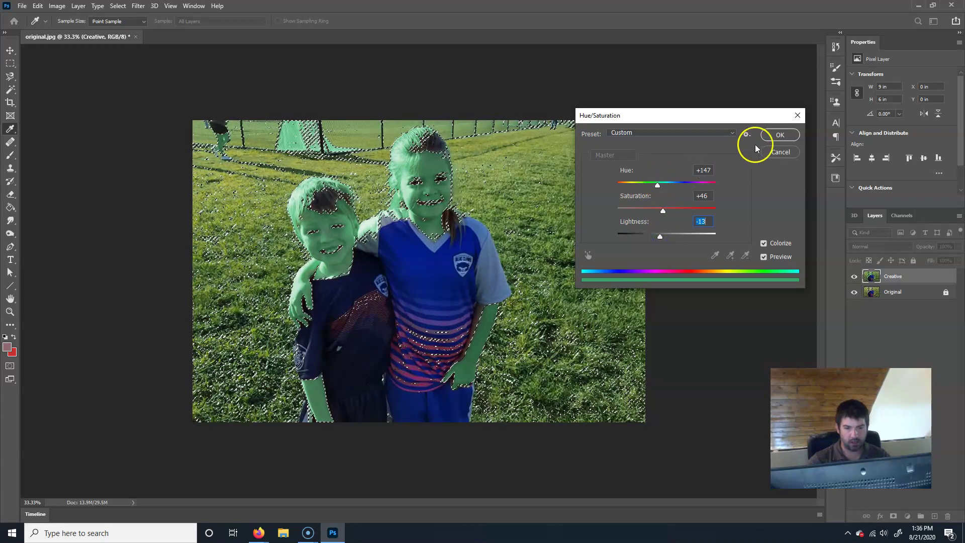
click(779, 135)
key(c)
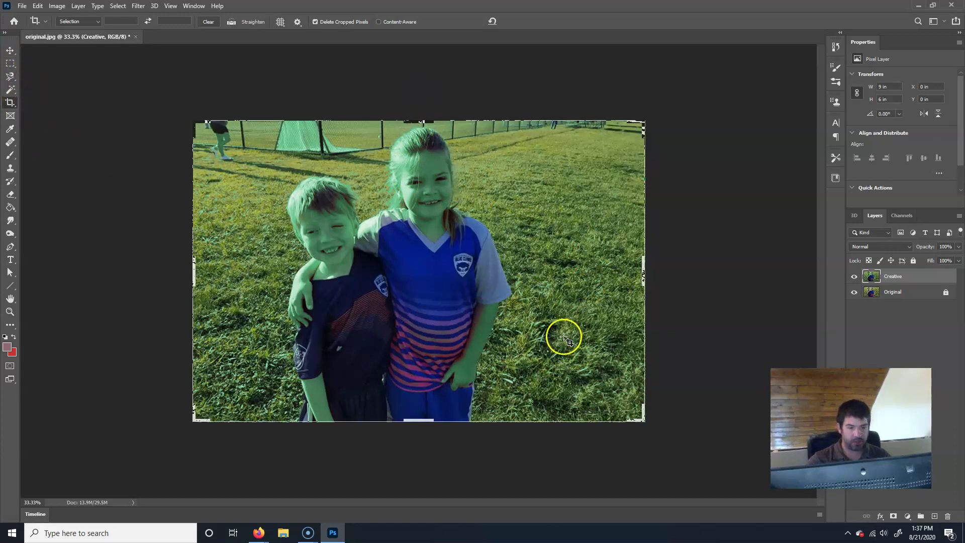
- Select the grass field and fence background around the two children with the Quick Selection tool, enlarging the brush to 250
click(10, 89)
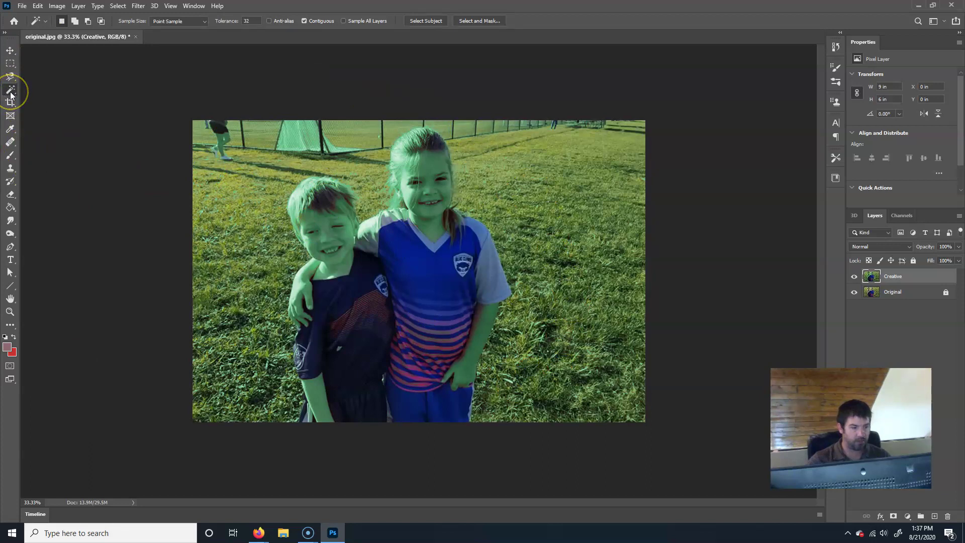
click(10, 92)
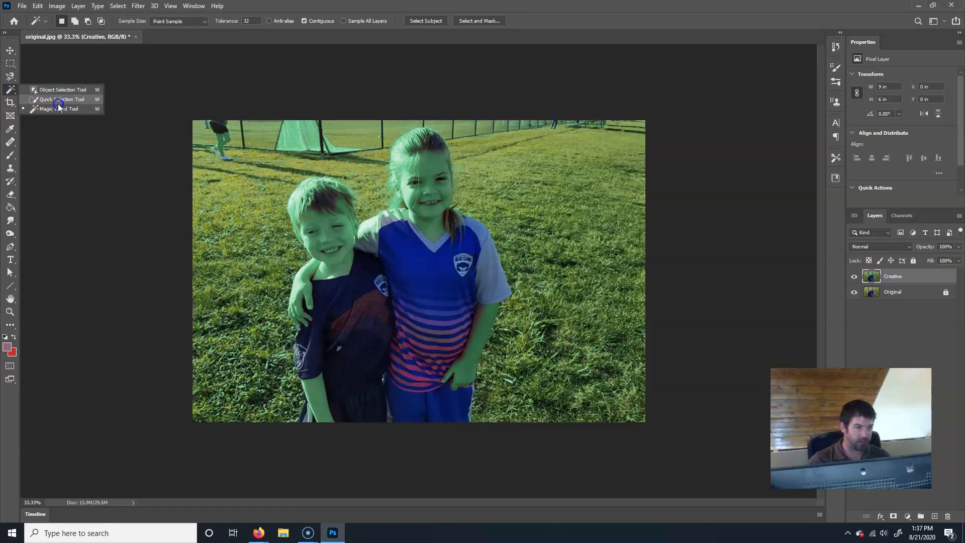
click(63, 99)
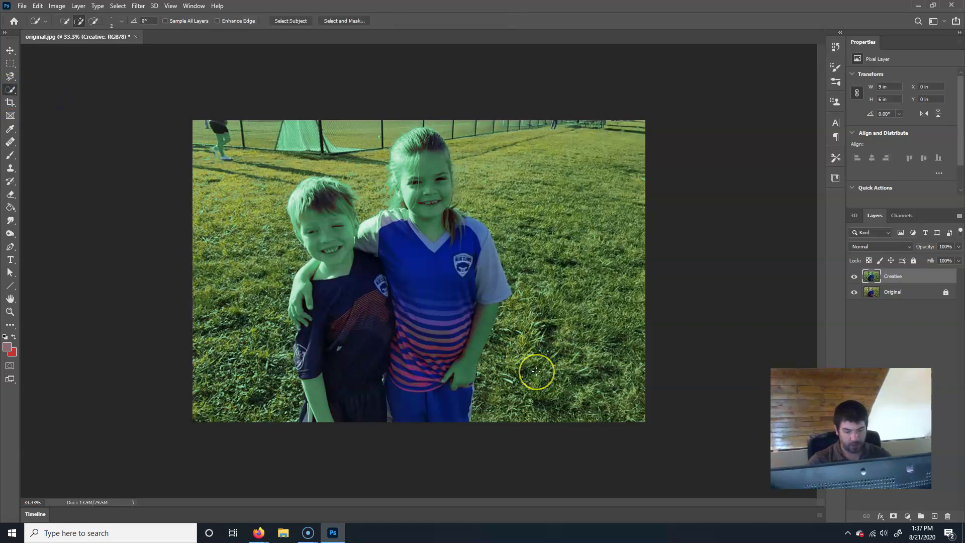
click(539, 312)
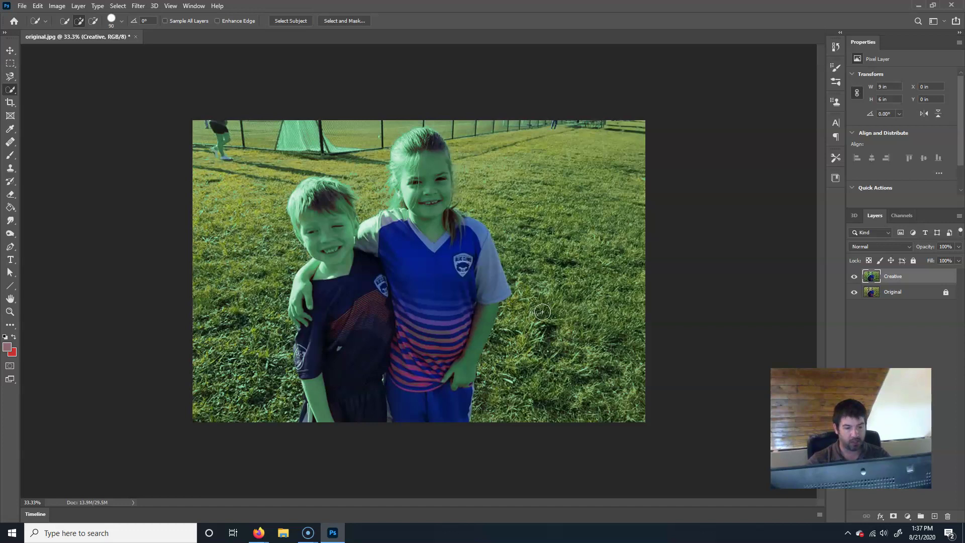
mouse_move(542, 312)
mouse_down()
mouse_move(538, 399)
mouse_move(598, 247)
mouse_move(571, 142)
mouse_move(594, 157)
mouse_move(519, 407)
mouse_move(538, 331)
mouse_move(532, 177)
mouse_move(536, 226)
mouse_move(476, 104)
mouse_move(460, 112)
mouse_move(401, 97)
mouse_move(357, 136)
mouse_move(359, 169)
mouse_move(276, 123)
mouse_move(192, 243)
mouse_move(241, 176)
mouse_move(244, 338)
mouse_move(224, 362)
mouse_move(233, 381)
mouse_move(239, 299)
mouse_move(243, 384)
mouse_move(258, 347)
mouse_up()
key(bracketright)
key(bracketright)
key(bracketright)
key(bracketright)
key(bracketright)
click(429, 92)
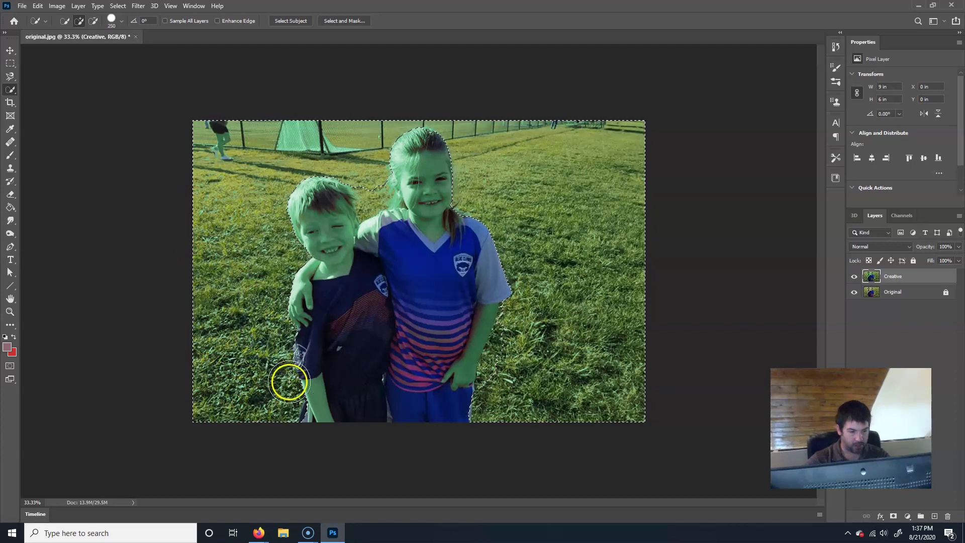
- Refine the background selection along the girl's head and shoulders using a Quick Selection brush size of 50
click(367, 206)
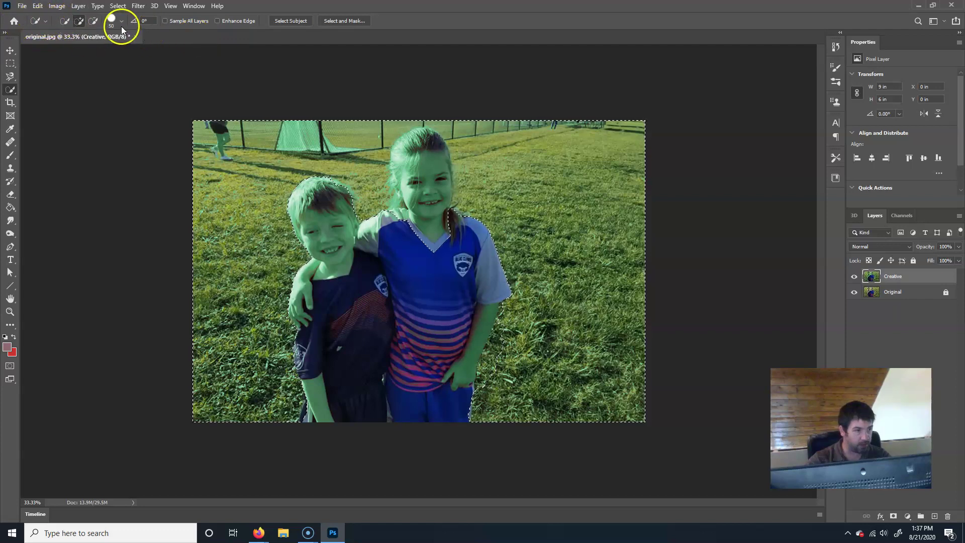
click(122, 21)
click(447, 23)
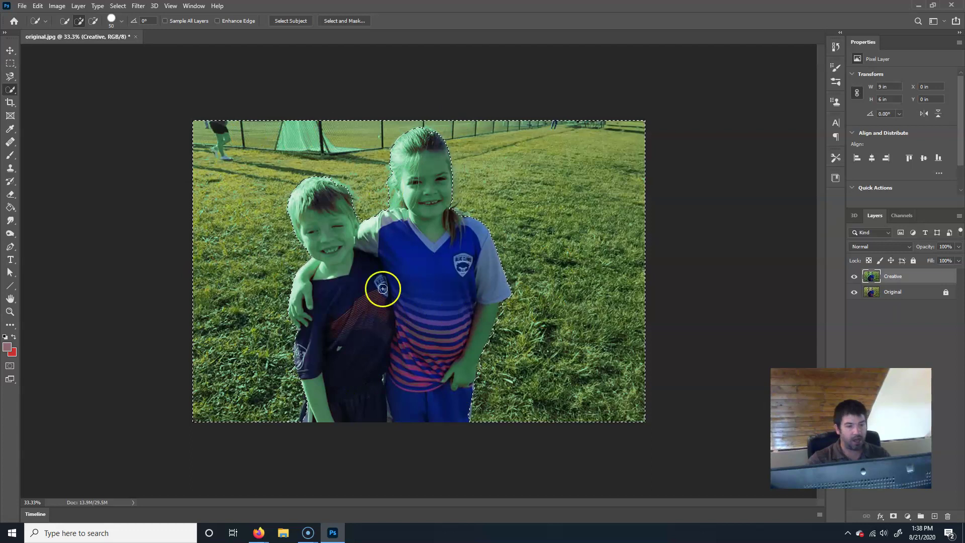
- Convert the selected background to black and white with a Black & White adjustment, setting Reds to -30 and Greens to 15
click(57, 5)
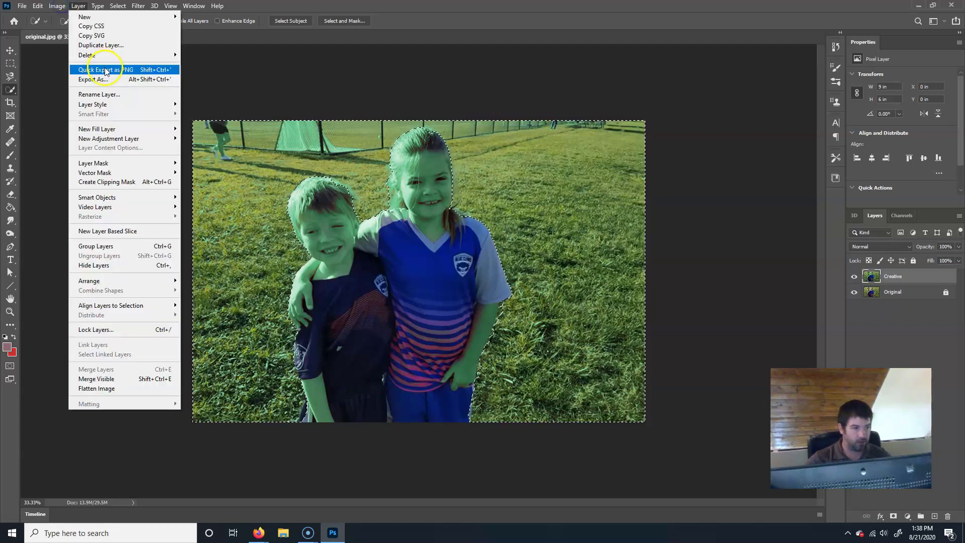
mouse_move(70, 32)
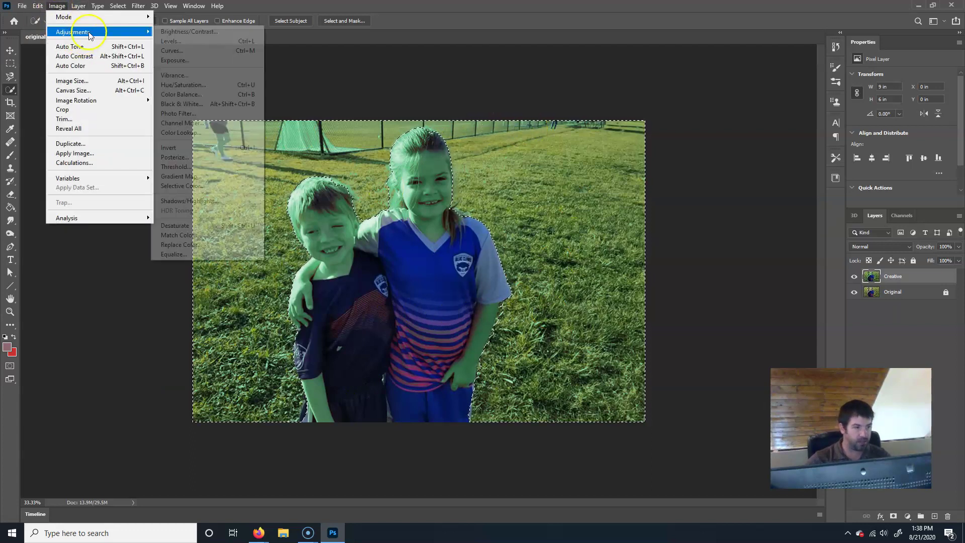
click(215, 103)
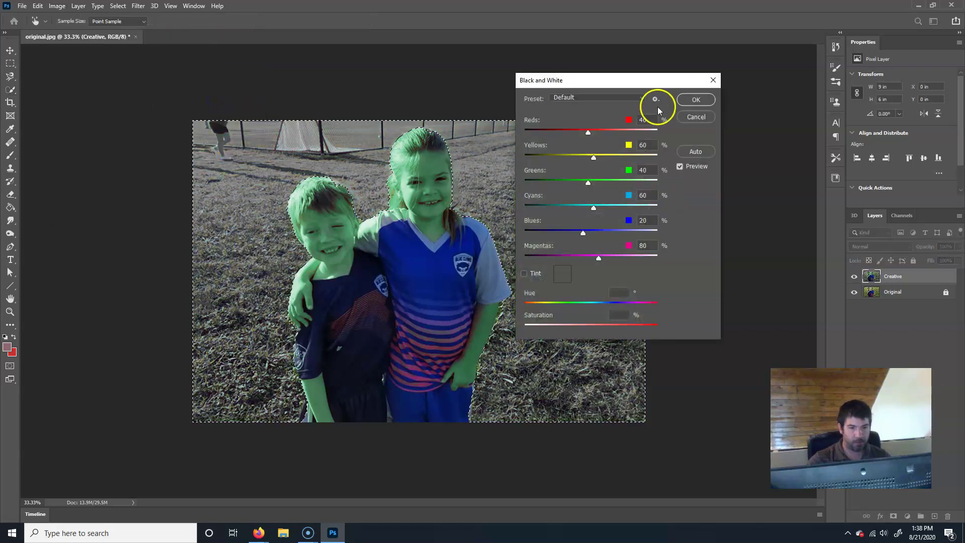
drag(659, 83, 794, 81)
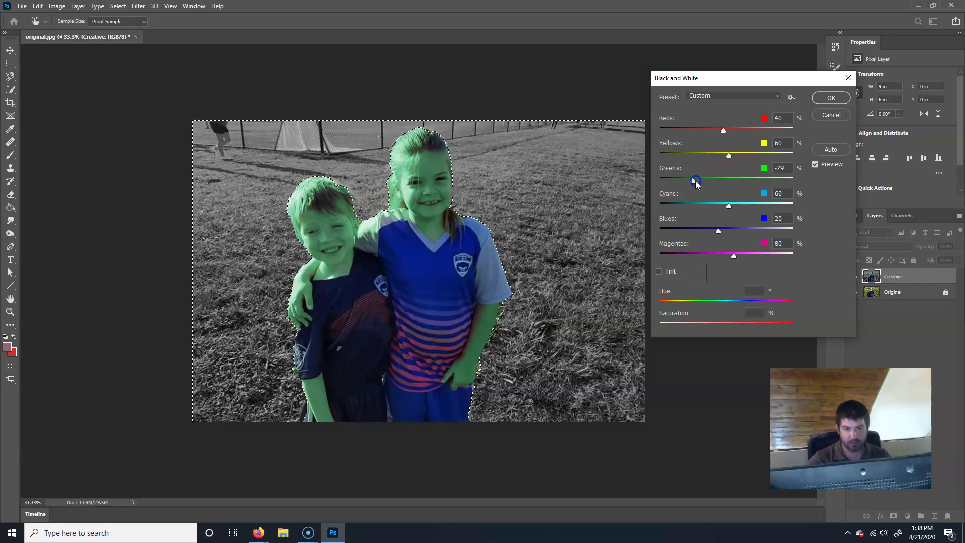
drag(767, 187, 725, 187)
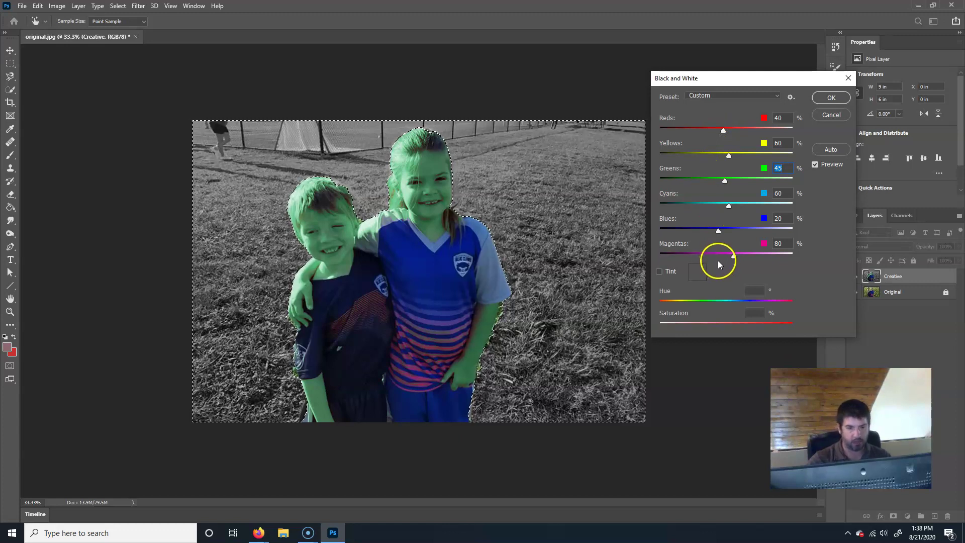
drag(722, 129, 705, 130)
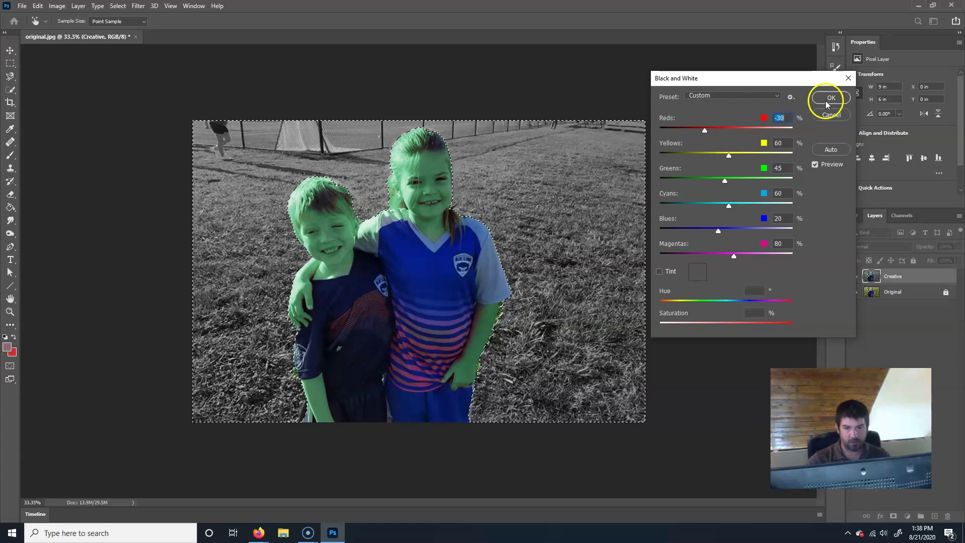
click(724, 180)
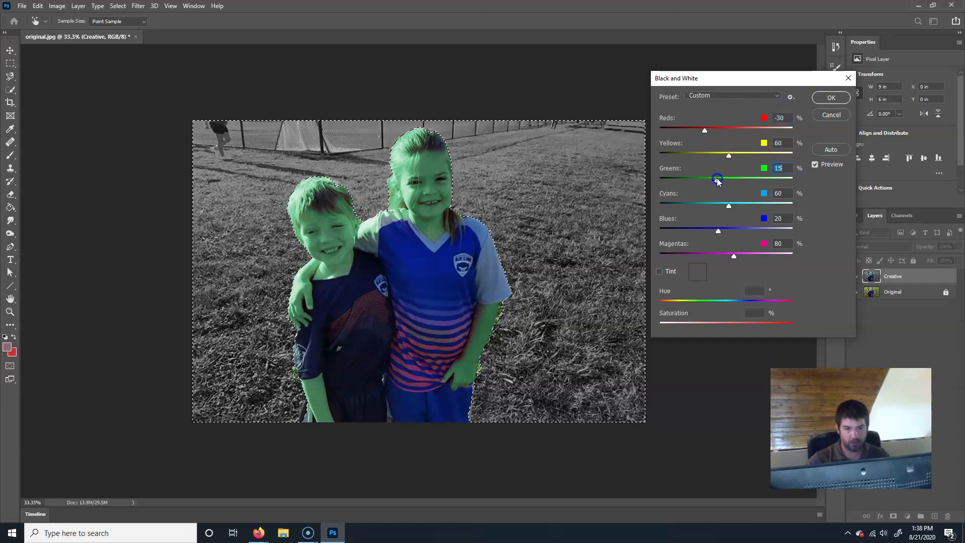
click(826, 97)
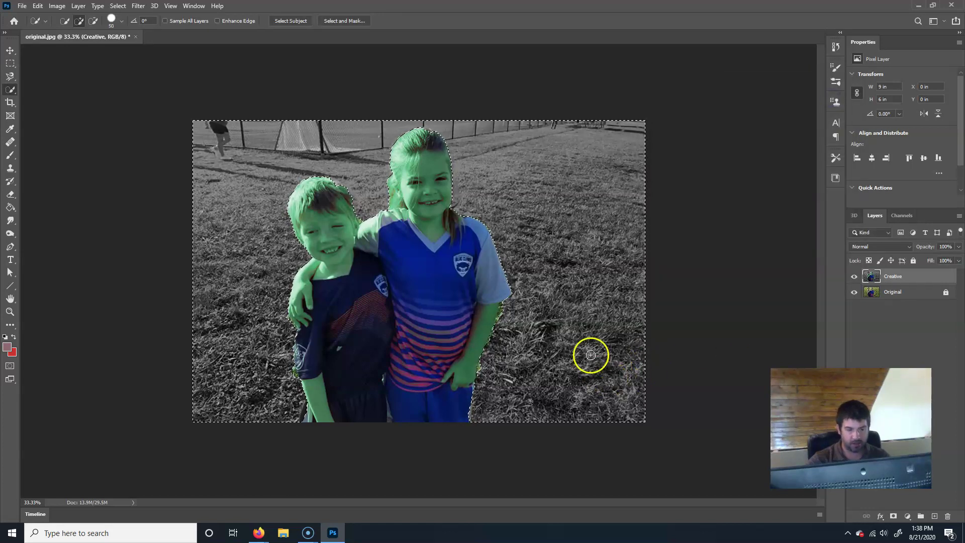
- Deselect the background
click(10, 63)
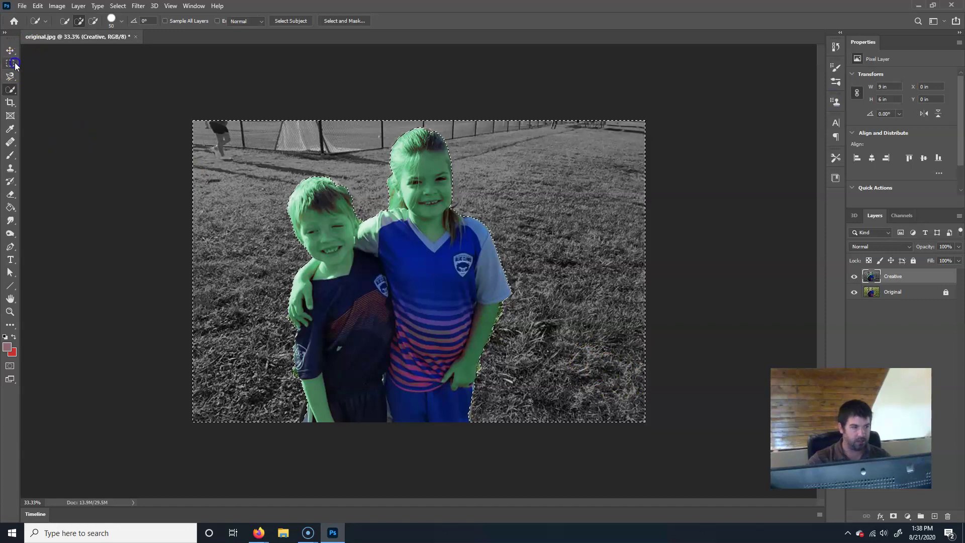
click(387, 273)
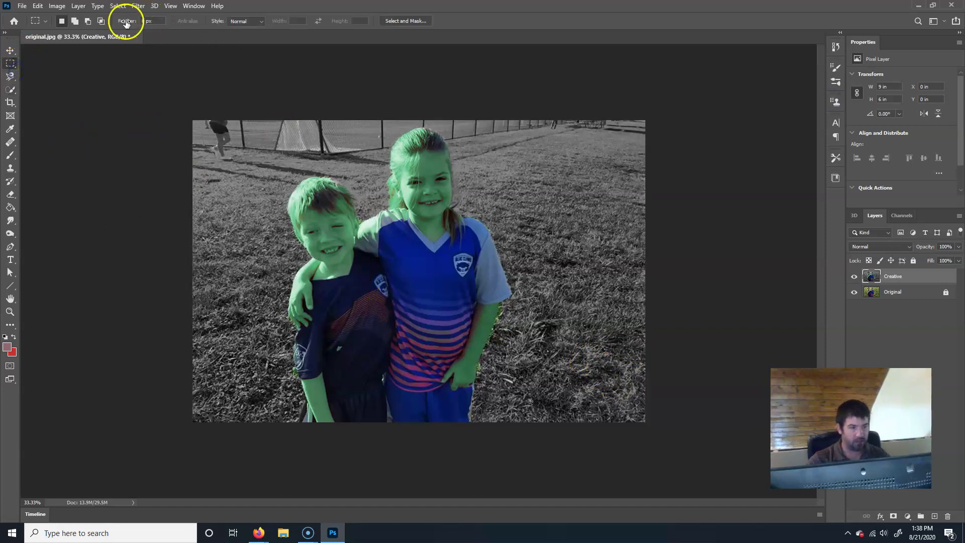
click(118, 6)
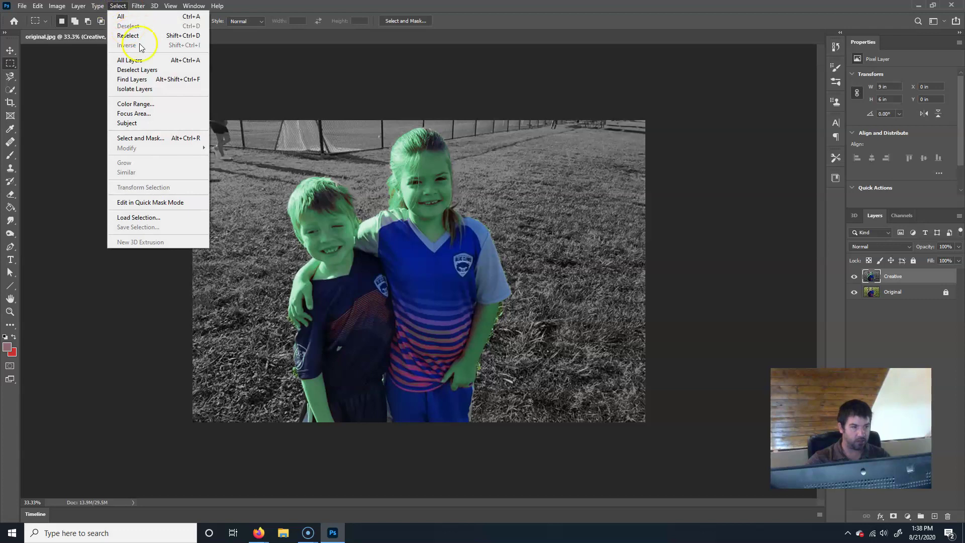
click(511, 209)
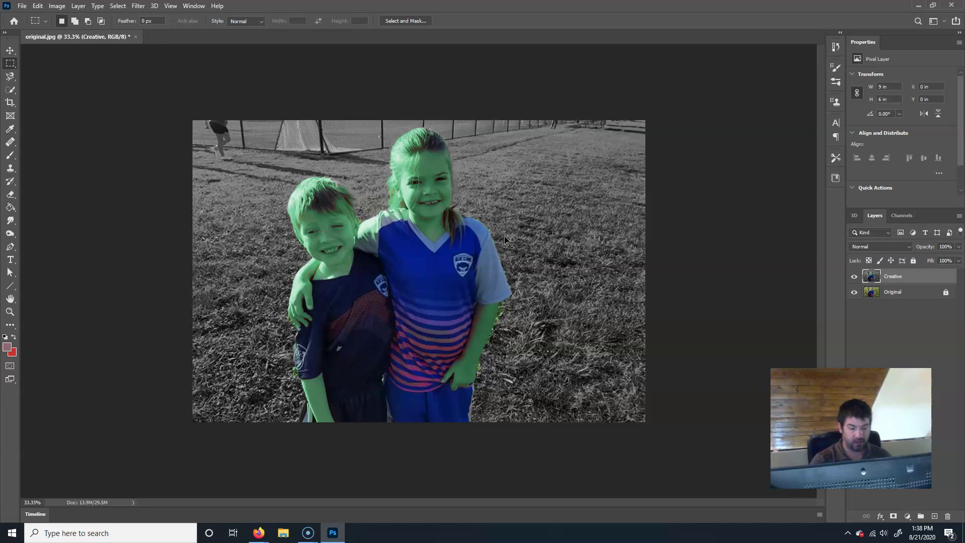
- Remove the eyebrows from the girl's and the boy's faces with the Spot Healing Brush at size 20
key(ctrl+plus)
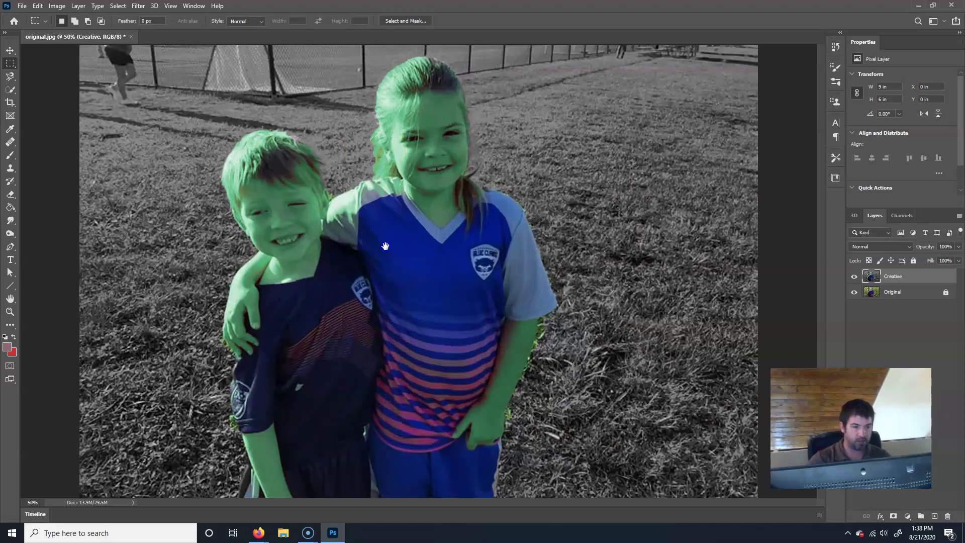
click(11, 143)
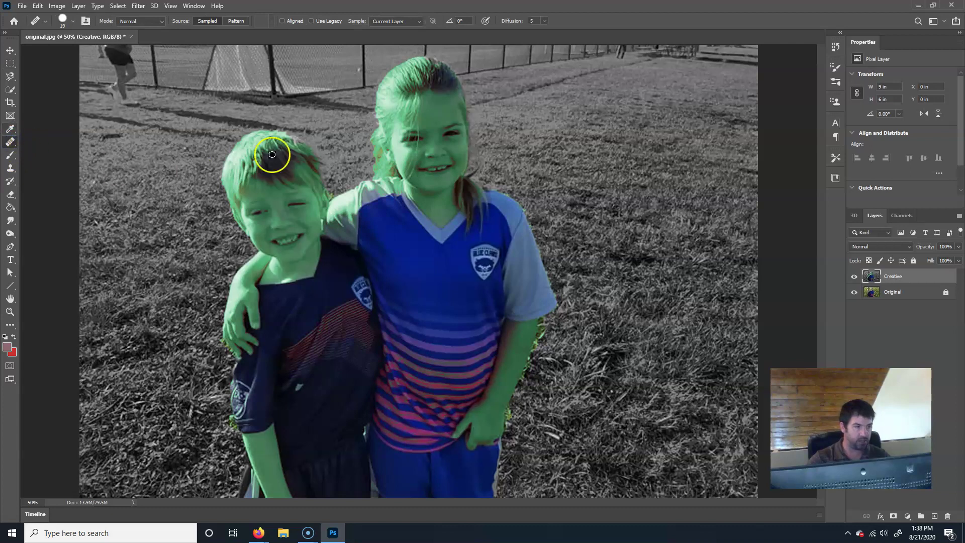
key(bracketright)
key(bracketright)
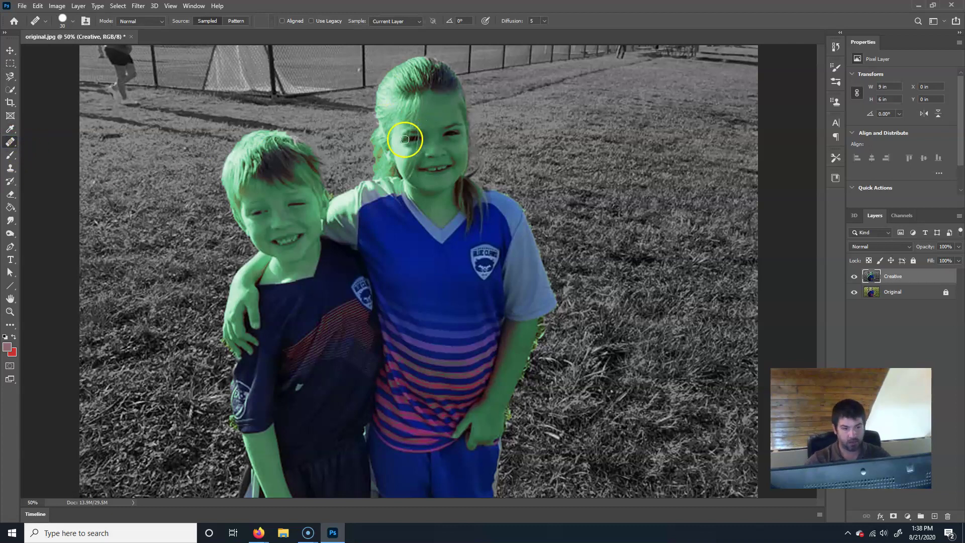
key(bracketleft)
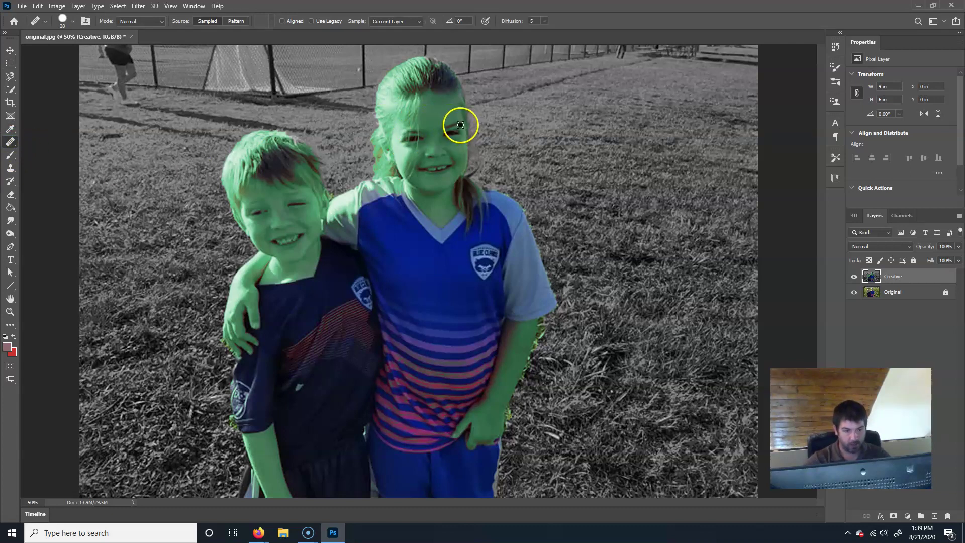
right_click(6, 141)
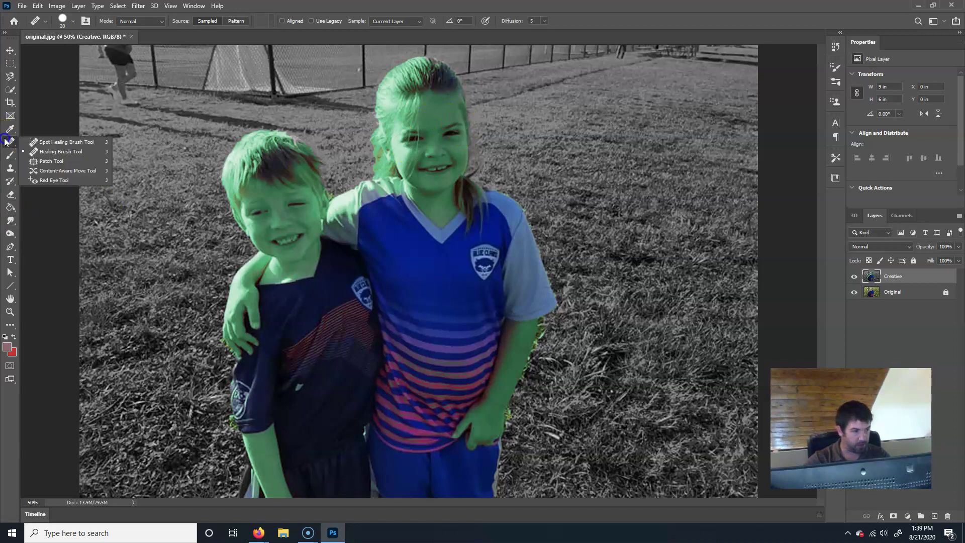
click(68, 142)
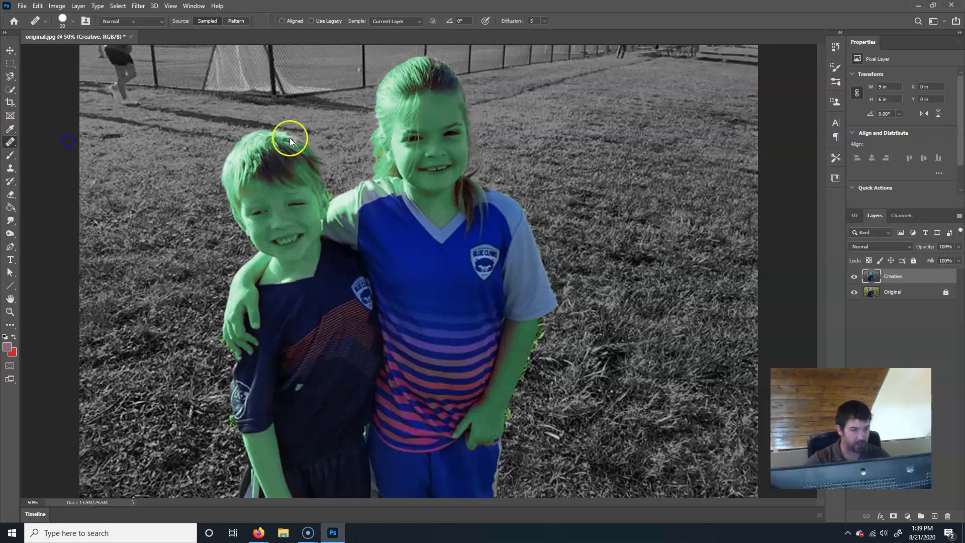
key(bracketleft)
click(462, 123)
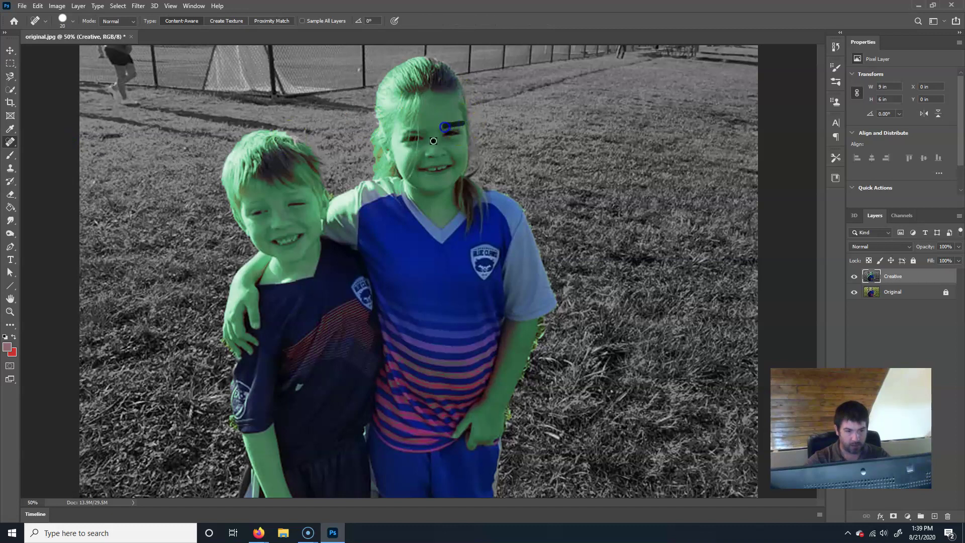
drag(448, 123, 404, 132)
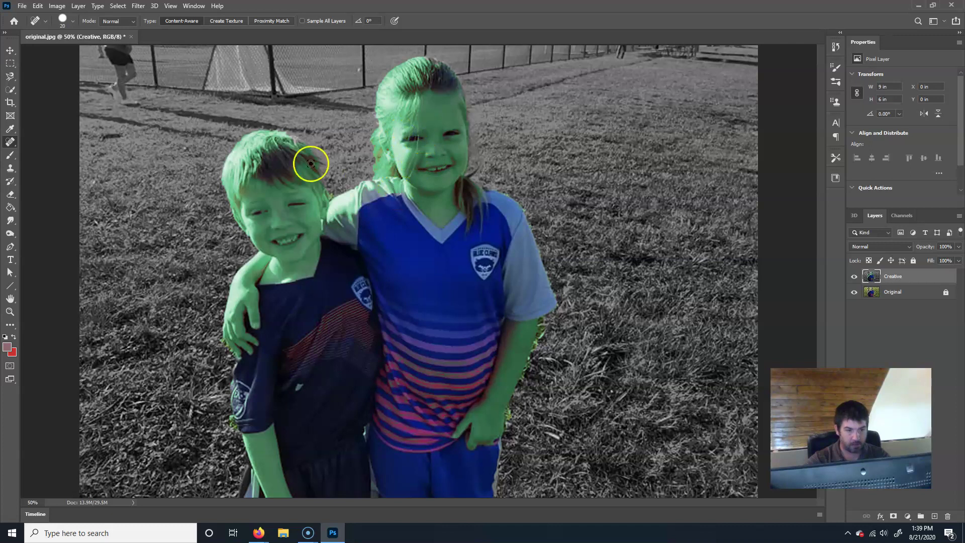
drag(289, 193, 251, 203)
- Retouch the girl's cheeks and the skin around her mouth with the Spot Healing Brush enlarged to size 40
key(bracketright)
key(bracketright)
key(bracketright)
click(404, 155)
key(bracketright)
click(415, 169)
drag(454, 162, 454, 161)
click(435, 235)
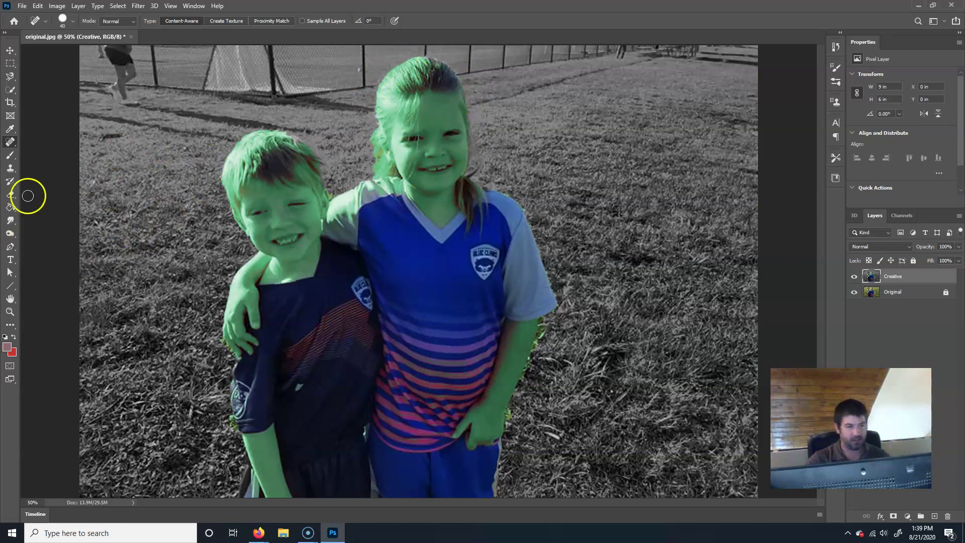
- Outline the girl's hair and forehead with a freehand Lasso selection about 1.13 by 1.25 in
click(11, 76)
click(48, 77)
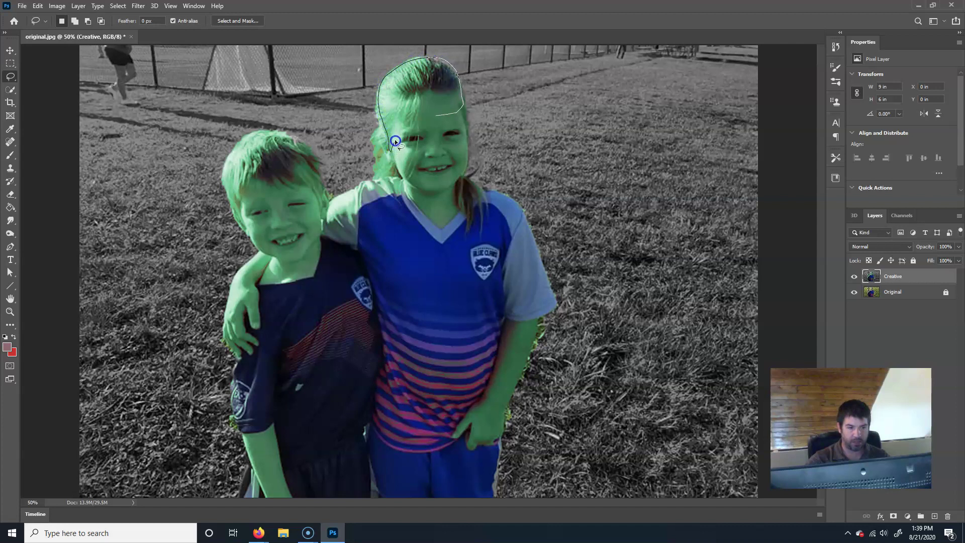
drag(432, 116, 431, 116)
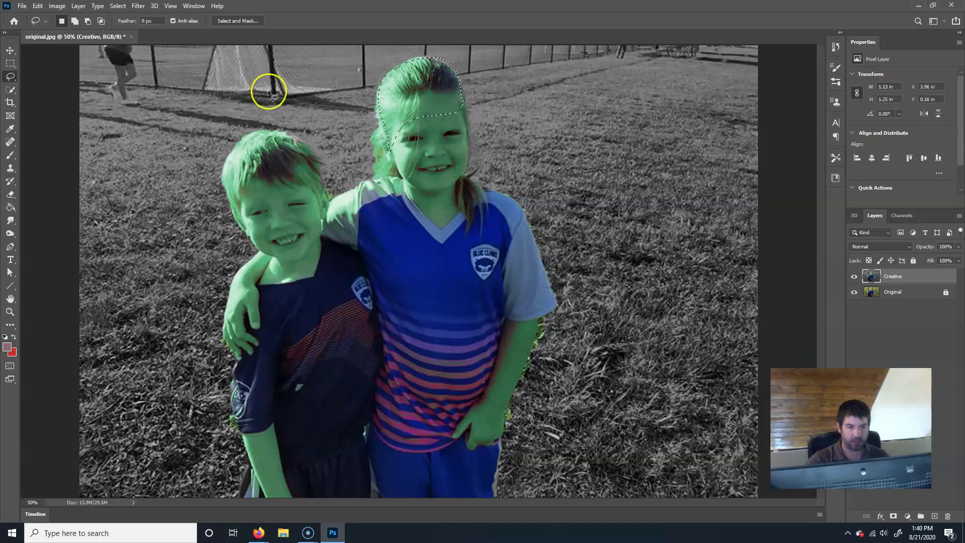
- Apply a Gaussian Blur with a radius of 12.5 pixels to the selected hair and forehead
click(141, 6)
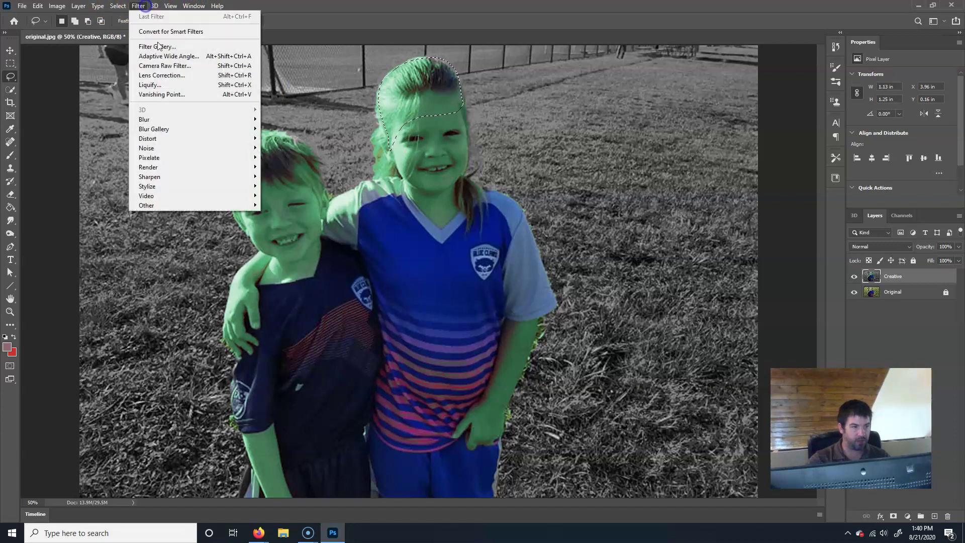
mouse_move(191, 122)
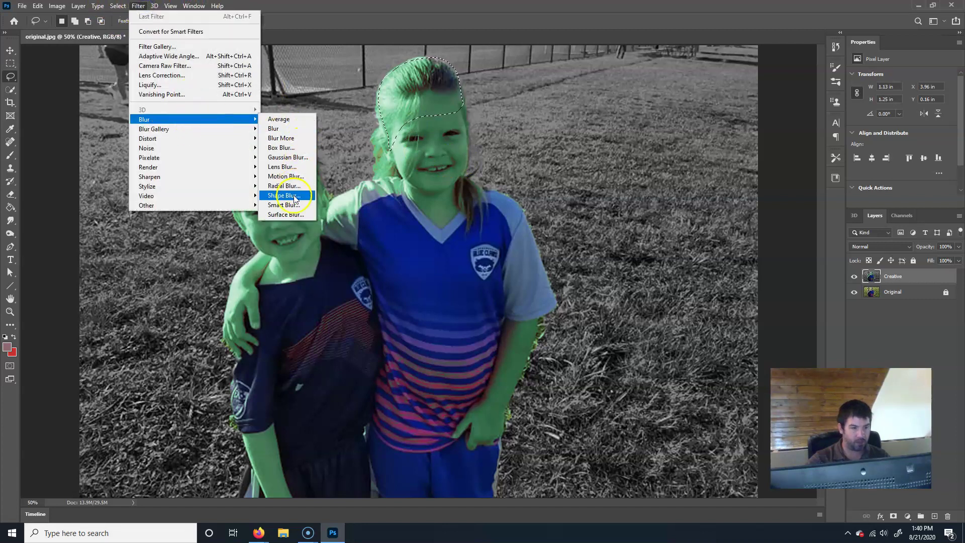
click(304, 159)
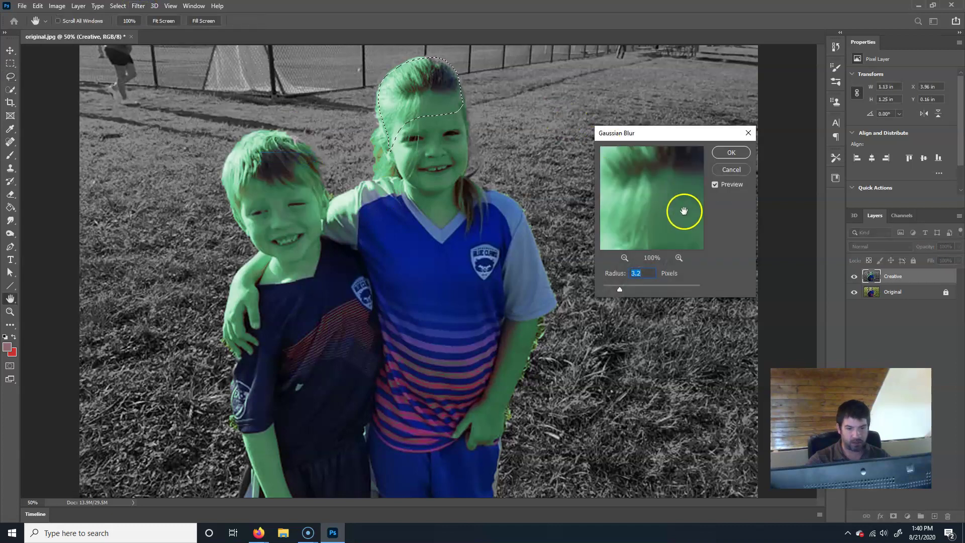
drag(631, 288, 643, 285)
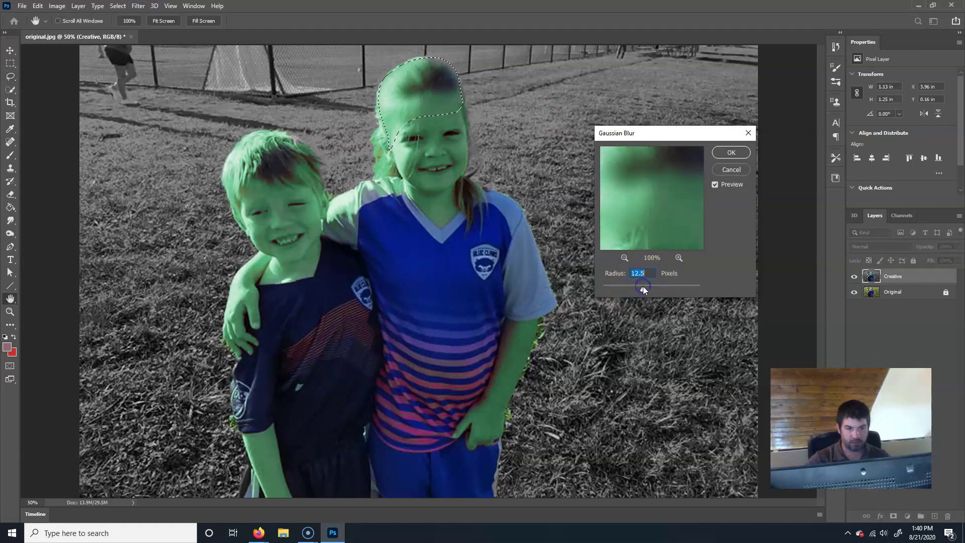
click(732, 153)
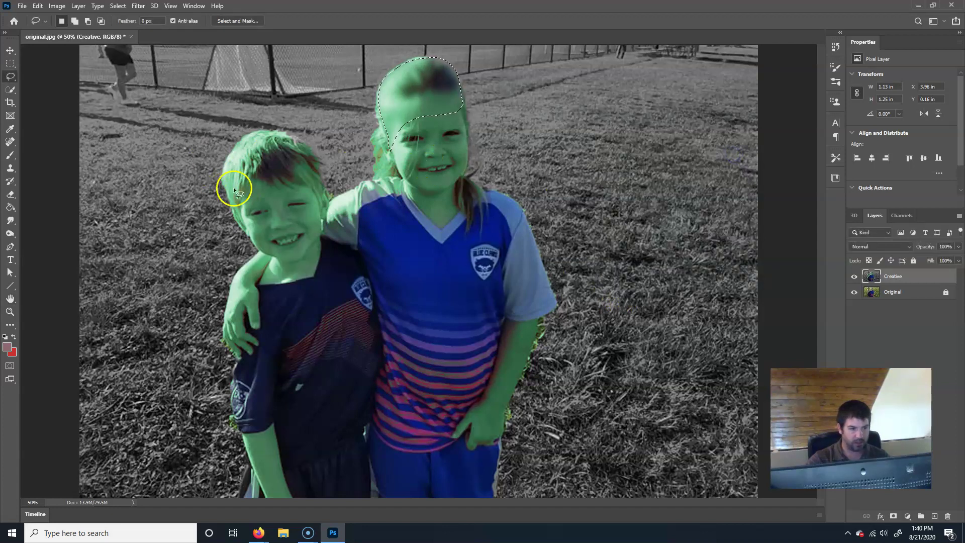
- Outline the boy's hair with a freehand Lasso selection about 1.22 by 0.97 in, apply the last Gaussian Blur to it and deselect
click(10, 76)
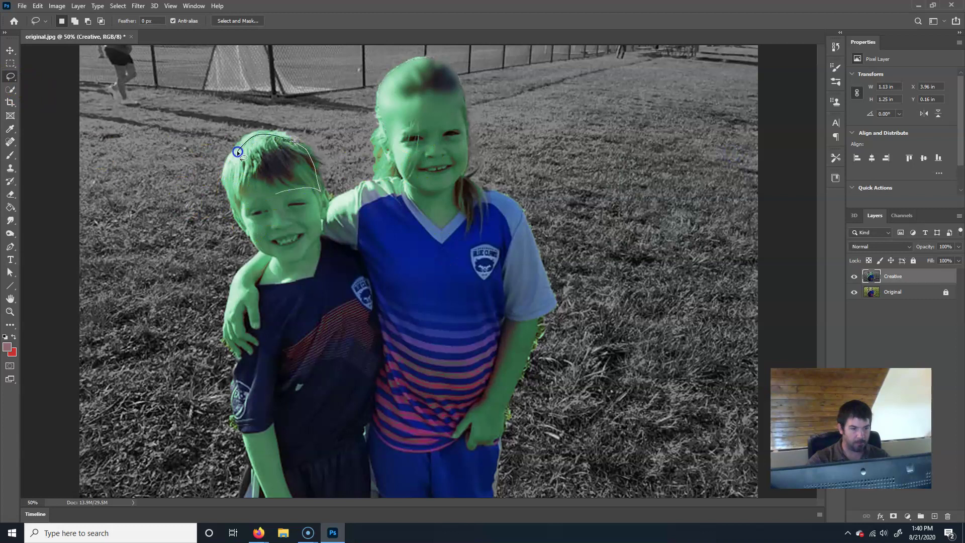
drag(270, 194, 271, 195)
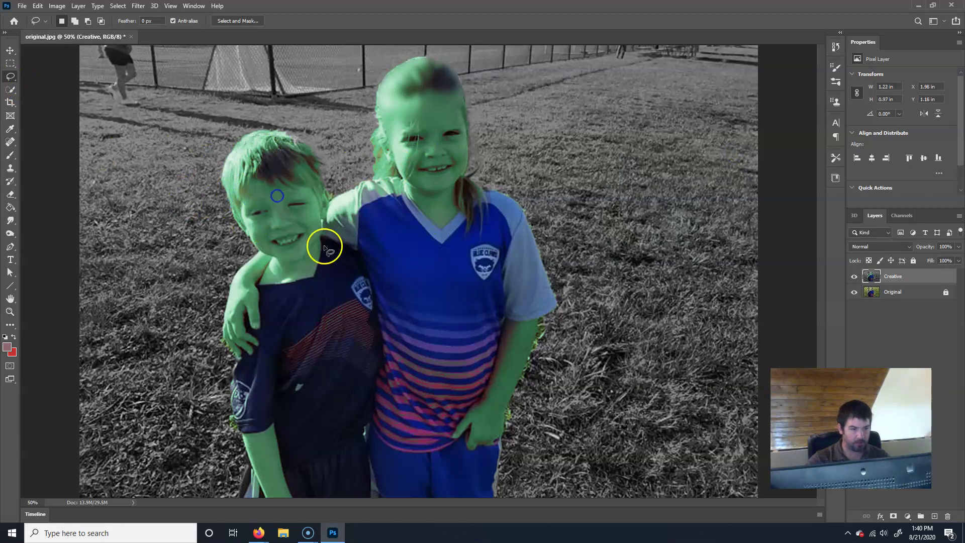
click(137, 6)
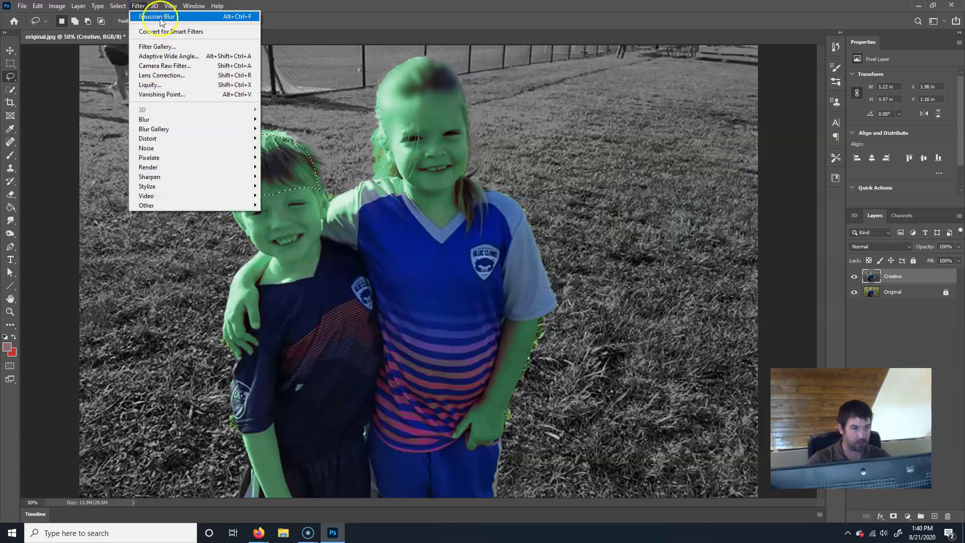
click(184, 19)
click(289, 195)
click(375, 259)
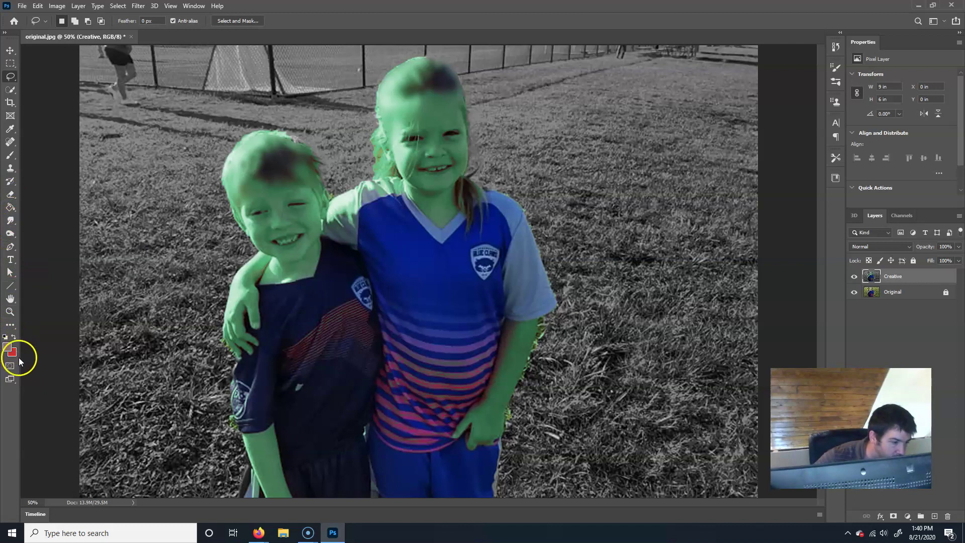
- Sample the green of the girl's forehead as the foreground color and choose the Hard Round tip for the Brush tool
click(12, 129)
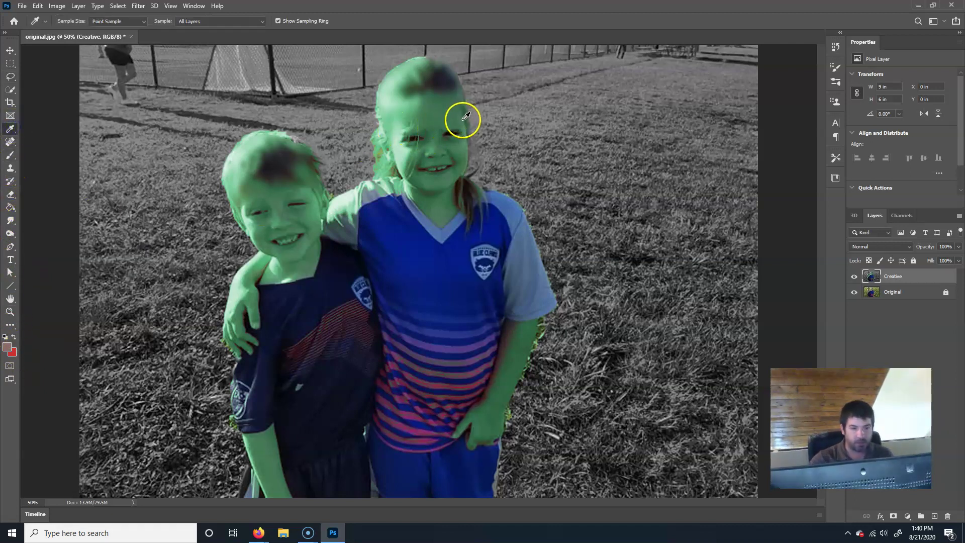
click(442, 108)
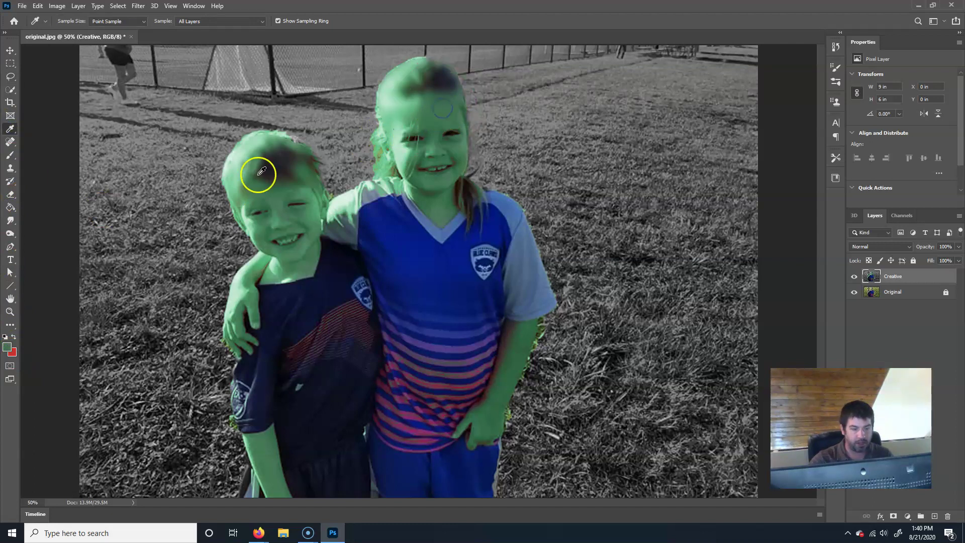
click(7, 158)
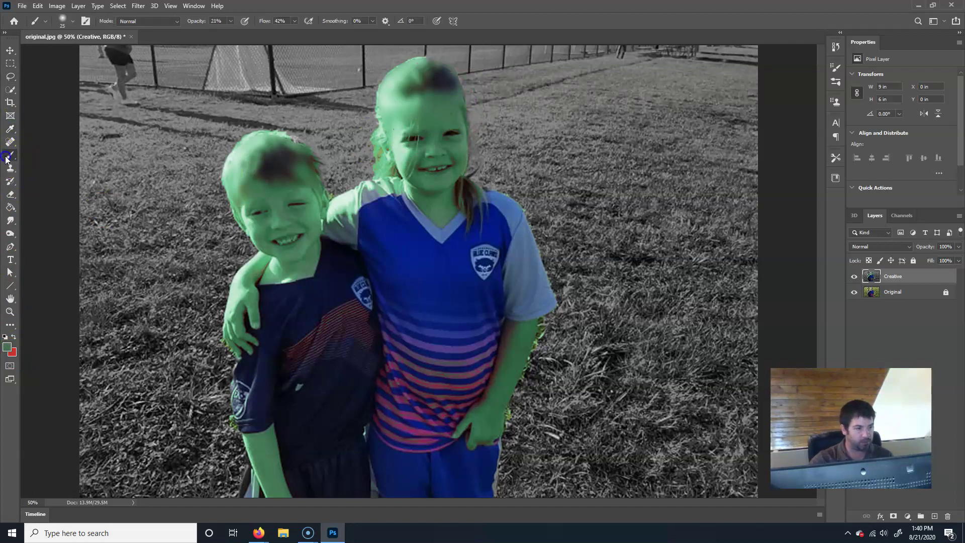
click(74, 21)
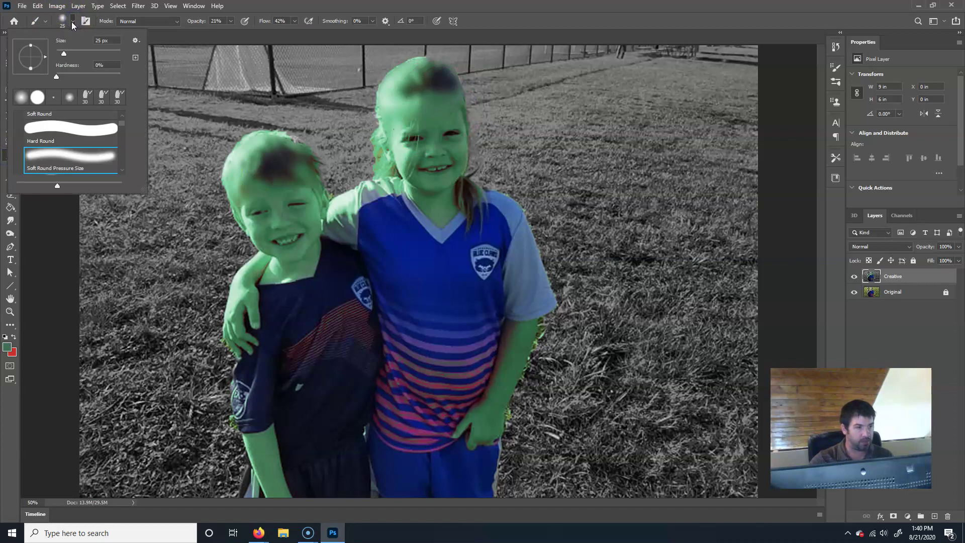
click(55, 131)
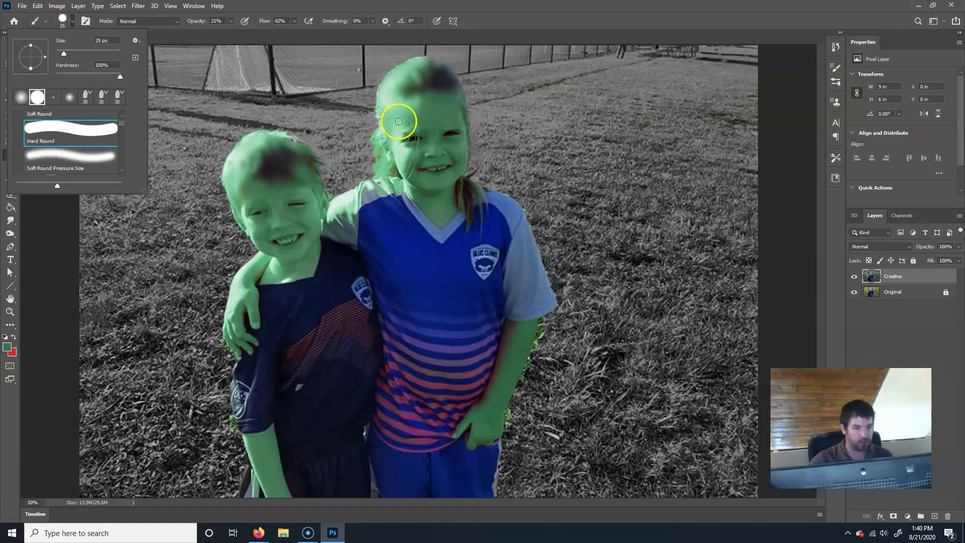
click(451, 113)
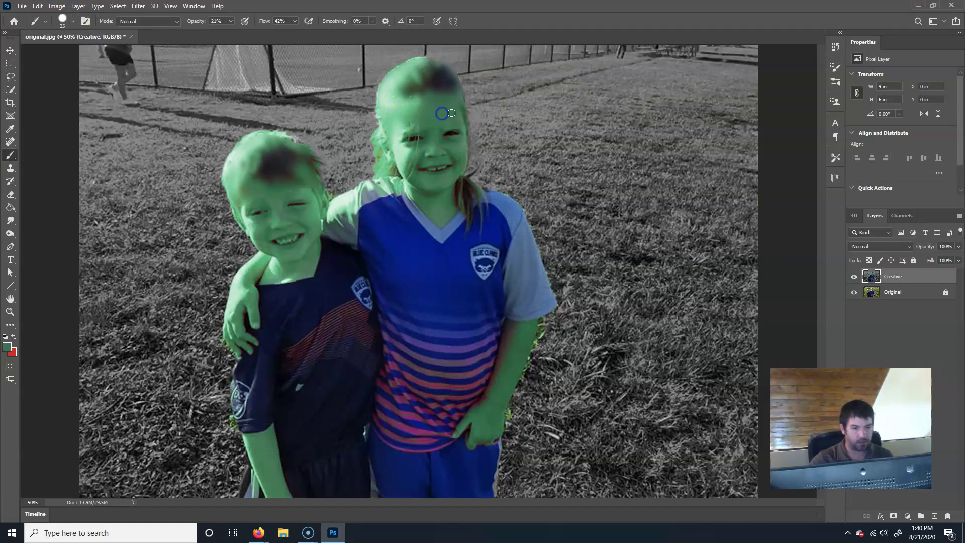
- Paint green over the dark hair on the girl's head with the brush enlarged to size 80 at 21% opacity
key(bracketright)
key(bracketright)
click(433, 89)
drag(443, 100, 440, 83)
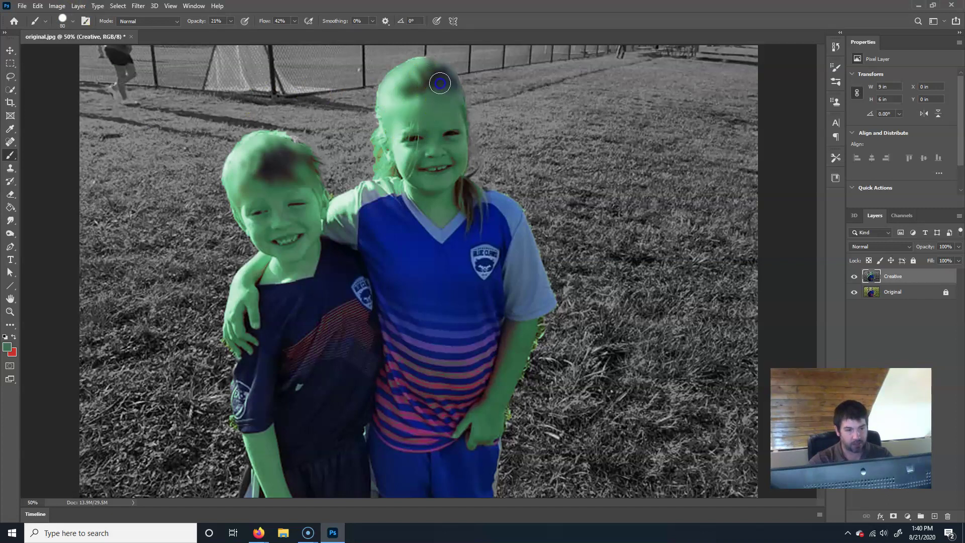
- Try painting the girl's forehead and hair at 100% opacity, lower the flow to 18%, and undo the strokes
click(231, 20)
drag(227, 30, 332, 32)
click(295, 21)
click(430, 112)
mouse_move(430, 112)
mouse_down()
mouse_move(414, 88)
mouse_move(408, 109)
mouse_move(431, 91)
mouse_move(446, 95)
mouse_move(437, 75)
mouse_move(400, 85)
mouse_move(404, 117)
mouse_move(428, 101)
mouse_up()
key(ctrl+z)
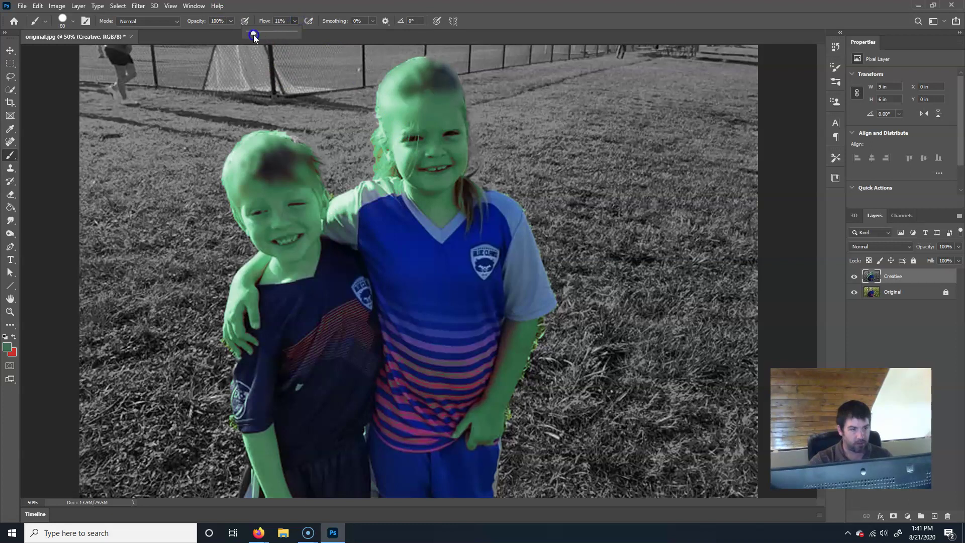
mouse_move(446, 91)
mouse_down()
mouse_move(408, 99)
mouse_move(440, 92)
mouse_move(418, 76)
mouse_up()
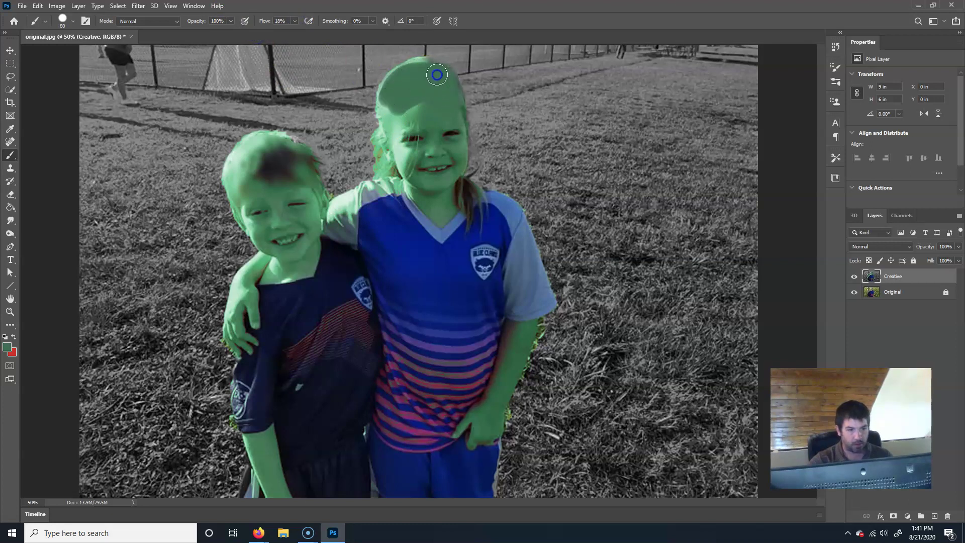
key(ctrl+z)
- Set the brush opacity to 29% and paint green over the hair on the girl's and the boy's heads
click(231, 21)
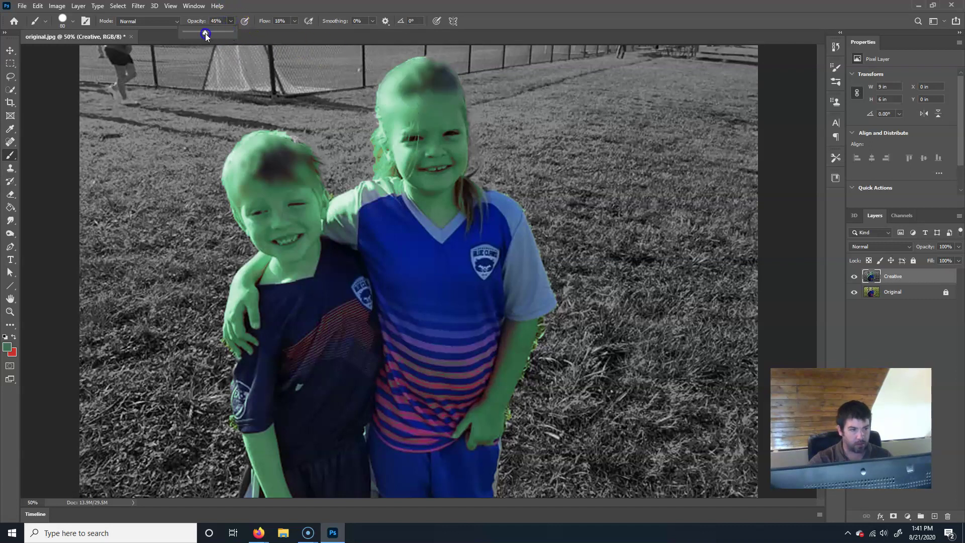
mouse_move(437, 101)
mouse_down()
mouse_move(403, 104)
mouse_move(443, 93)
mouse_move(444, 78)
mouse_move(406, 84)
mouse_move(398, 103)
mouse_move(397, 88)
mouse_move(425, 71)
mouse_move(450, 101)
mouse_move(441, 79)
mouse_move(414, 70)
mouse_move(388, 93)
mouse_move(390, 112)
mouse_move(429, 79)
mouse_move(395, 107)
mouse_move(409, 92)
mouse_move(446, 91)
mouse_move(429, 89)
mouse_move(396, 124)
mouse_move(406, 110)
mouse_move(457, 99)
mouse_move(415, 118)
mouse_move(428, 93)
mouse_move(457, 102)
mouse_move(408, 133)
mouse_move(426, 121)
mouse_move(409, 121)
mouse_move(415, 157)
mouse_up()
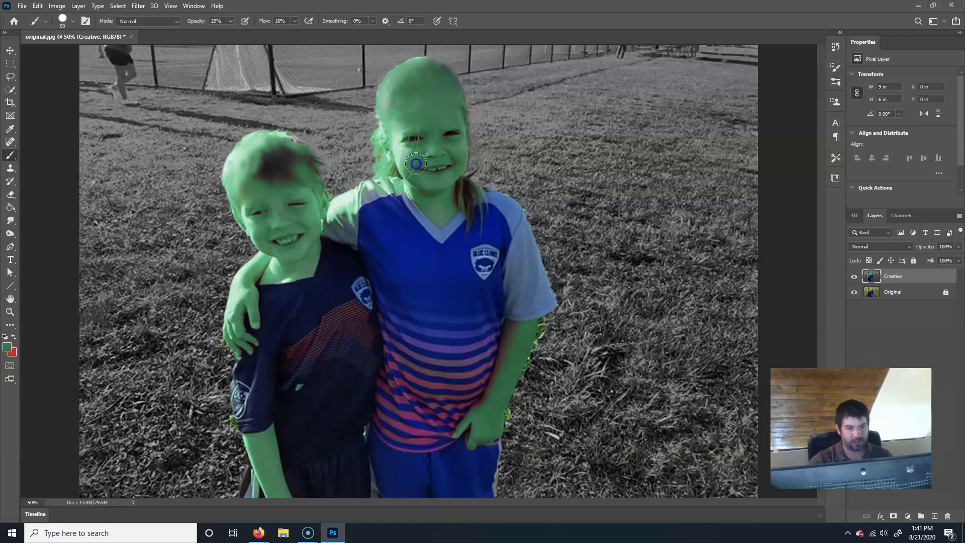
mouse_move(293, 173)
mouse_down()
mouse_move(263, 188)
mouse_move(272, 155)
mouse_move(246, 174)
mouse_move(290, 174)
mouse_move(295, 155)
mouse_move(312, 170)
mouse_move(268, 181)
mouse_move(280, 183)
mouse_up()
drag(441, 84, 463, 111)
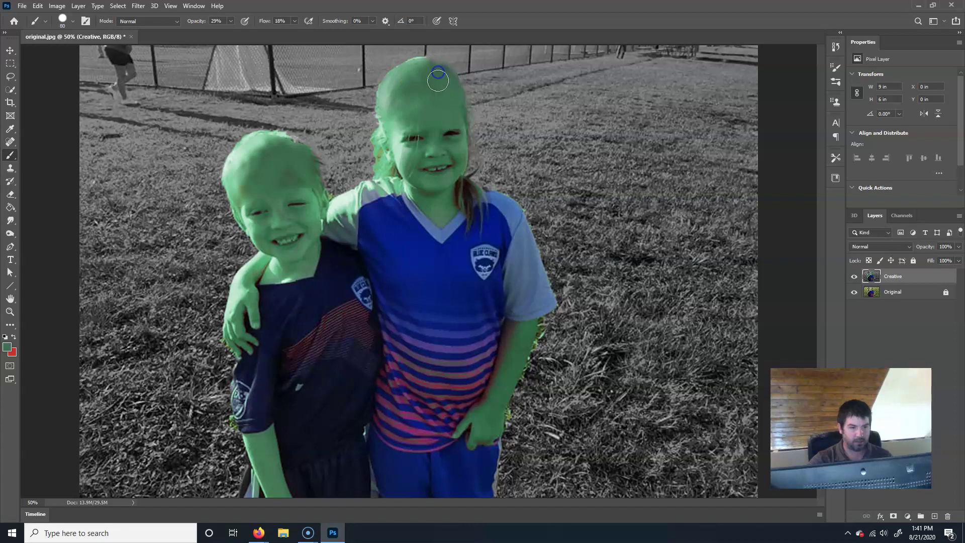
mouse_move(427, 84)
mouse_down()
mouse_move(399, 127)
mouse_move(434, 73)
mouse_move(456, 98)
mouse_move(440, 70)
mouse_up()
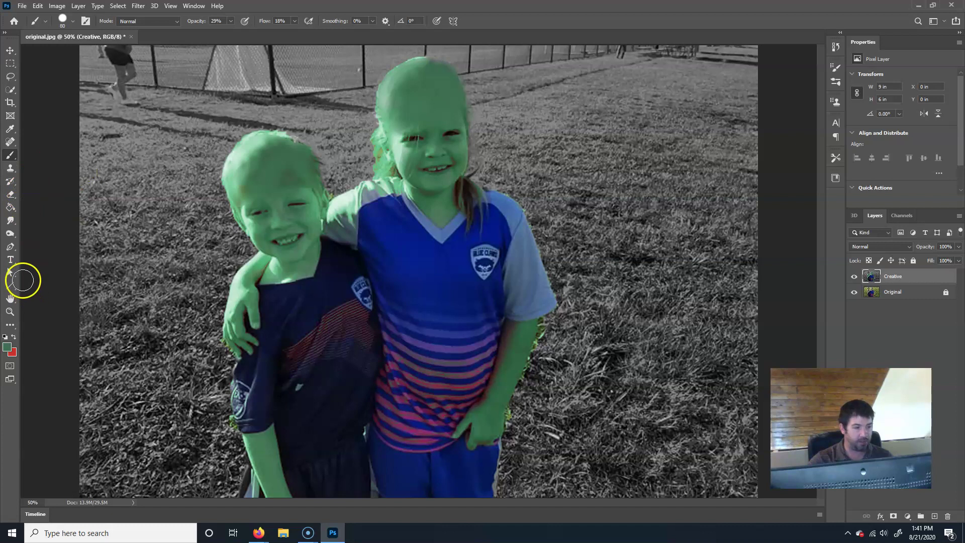
- Darken the top of the boy's head with the Burn tool at 12% exposure, adjusting the brush to size 80
click(10, 234)
key(bracketleft)
key(bracketleft)
key(bracketleft)
mouse_move(243, 203)
mouse_down()
mouse_move(236, 219)
mouse_move(244, 183)
mouse_move(260, 162)
mouse_move(252, 158)
mouse_move(241, 43)
mouse_move(218, 21)
mouse_move(200, 35)
mouse_up()
key(bracketright)
key(bracketright)
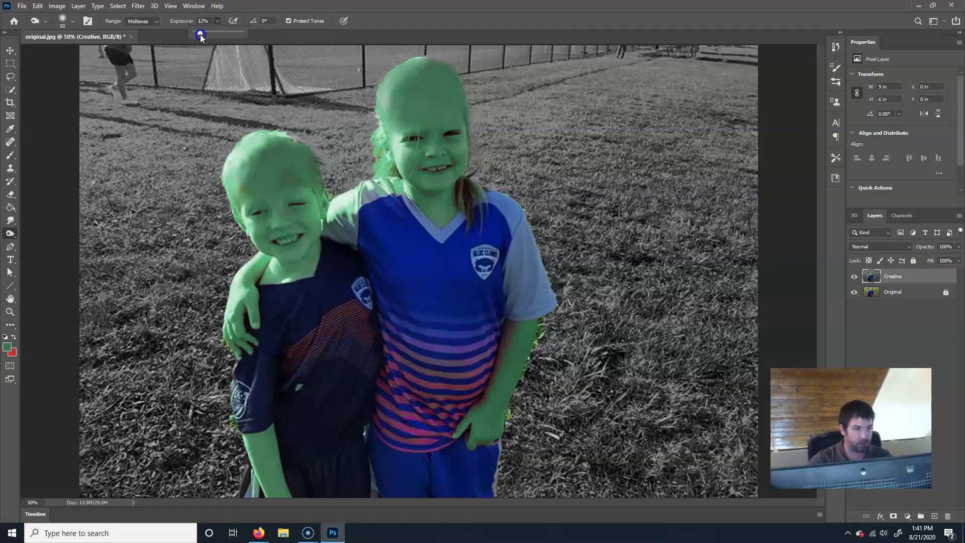
key(bracketright)
key(bracketright)
key(bracketright)
key(bracketright)
mouse_move(270, 157)
mouse_down()
mouse_move(297, 174)
mouse_move(257, 179)
mouse_move(284, 162)
mouse_move(263, 154)
mouse_move(241, 184)
mouse_move(258, 151)
mouse_up()
key(bracketleft)
key(bracketleft)
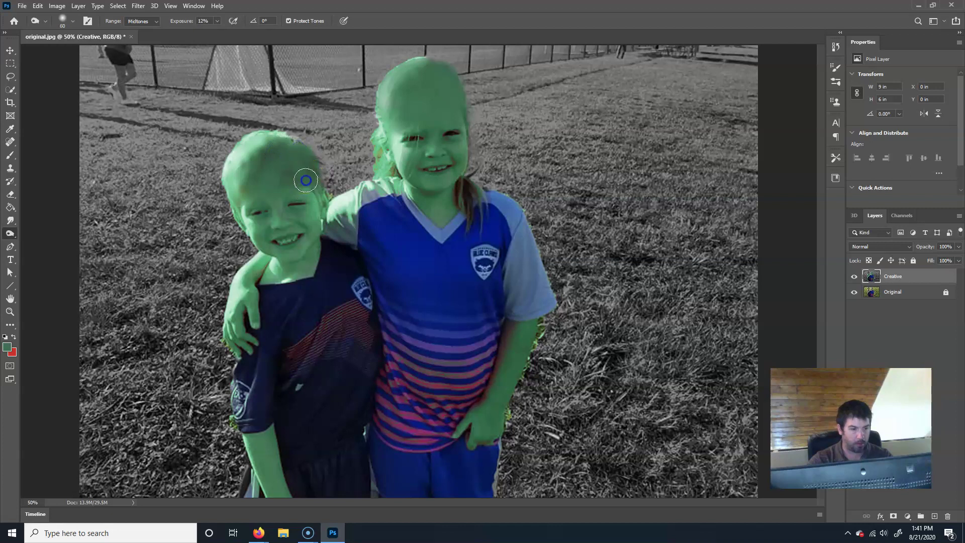
- Darken the top and forehead of the girl's head with the Burn tool, enlarging the brush to size 90
drag(392, 96, 396, 121)
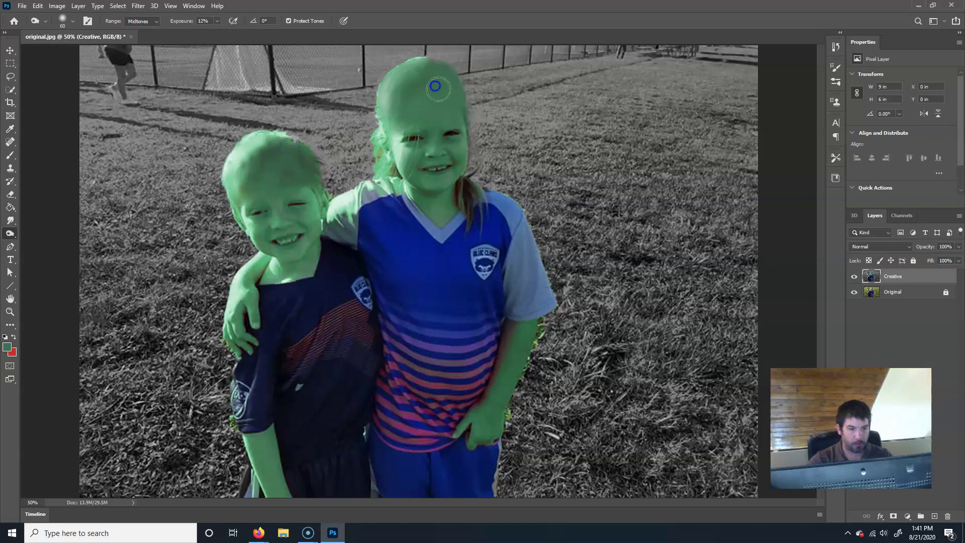
key(bracketright)
mouse_move(446, 89)
mouse_down()
mouse_move(410, 98)
mouse_move(426, 83)
mouse_move(444, 108)
mouse_move(438, 80)
mouse_move(401, 115)
mouse_move(438, 101)
mouse_move(419, 117)
mouse_move(444, 106)
mouse_move(423, 101)
mouse_move(430, 139)
mouse_move(429, 68)
mouse_up()
- Lighten patches of the girl's forehead and the boy's head with the Dodge tool at 50% exposure
click(12, 235)
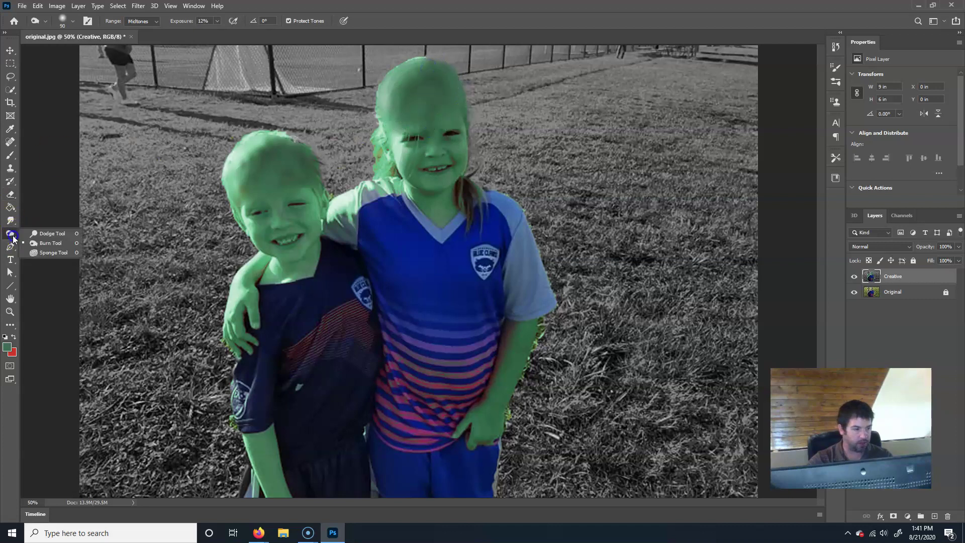
click(45, 233)
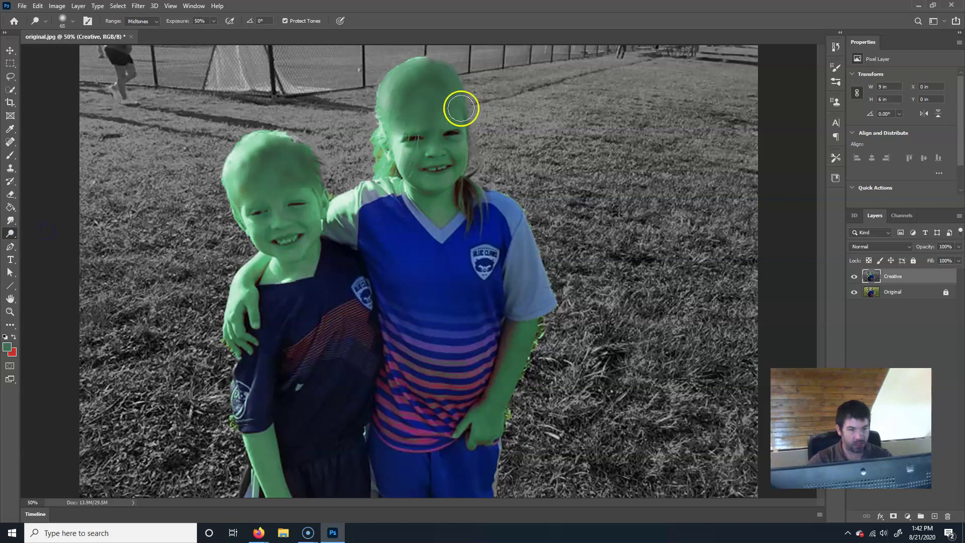
mouse_move(408, 83)
mouse_down()
mouse_move(393, 100)
mouse_move(428, 81)
mouse_move(457, 108)
mouse_move(428, 85)
mouse_move(427, 67)
mouse_move(440, 102)
mouse_move(428, 123)
mouse_up()
mouse_move(297, 171)
mouse_down()
mouse_move(285, 221)
mouse_move(269, 148)
mouse_move(285, 143)
mouse_move(316, 181)
mouse_move(296, 140)
mouse_move(315, 177)
mouse_move(297, 143)
mouse_up()
mouse_move(337, 284)
mouse_down()
mouse_move(224, 247)
mouse_move(252, 201)
mouse_move(246, 177)
mouse_up()
click(299, 182)
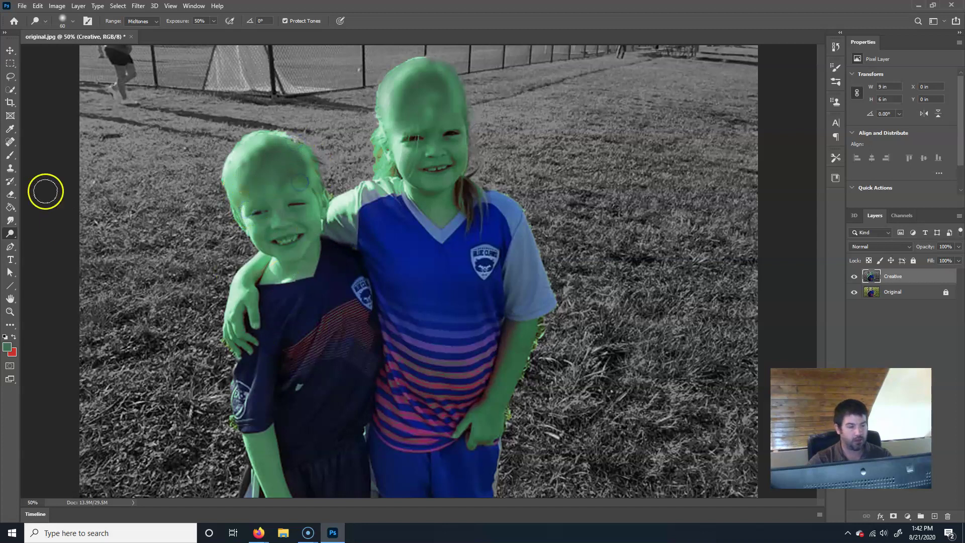
- Smooth the blotches on the boy's and the girl's foreheads with the Spot Healing Brush enlarged to size 80
click(11, 144)
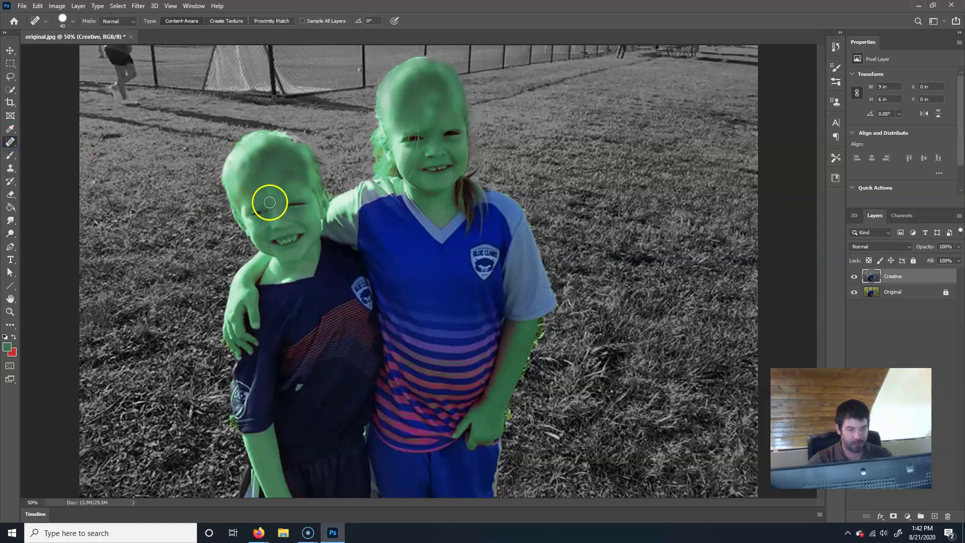
mouse_move(293, 189)
mouse_down()
mouse_move(256, 190)
mouse_move(302, 189)
mouse_move(281, 182)
mouse_move(248, 194)
mouse_move(307, 179)
mouse_up()
key(bracketright)
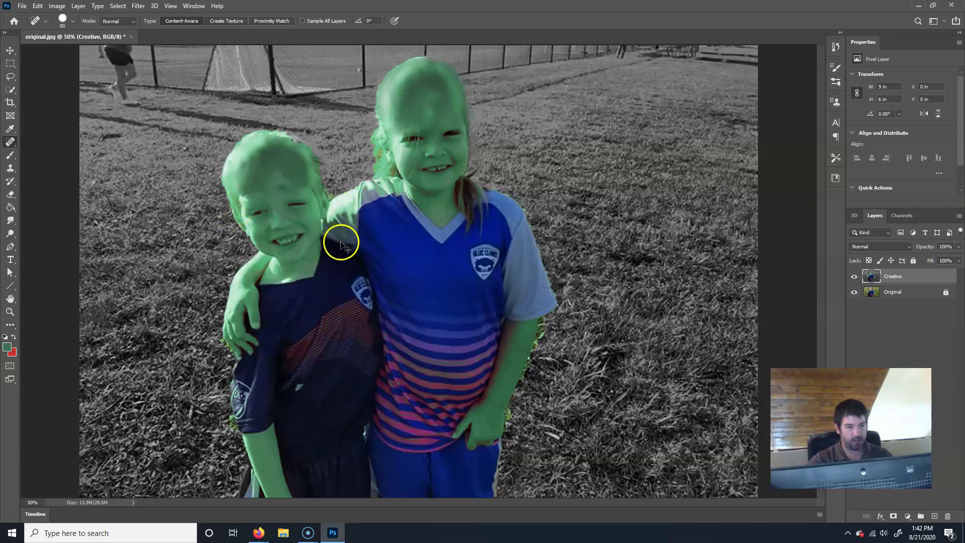
click(258, 192)
click(421, 122)
- Remove the lines on the girl's cheek and under her eye with the Spot Healing Brush reduced to size 9
key(bracketleft)
key(bracketleft)
key(bracketleft)
key(bracketleft)
mouse_move(410, 155)
mouse_down()
mouse_move(413, 121)
mouse_move(405, 170)
mouse_move(415, 146)
mouse_up()
key(bracketleft)
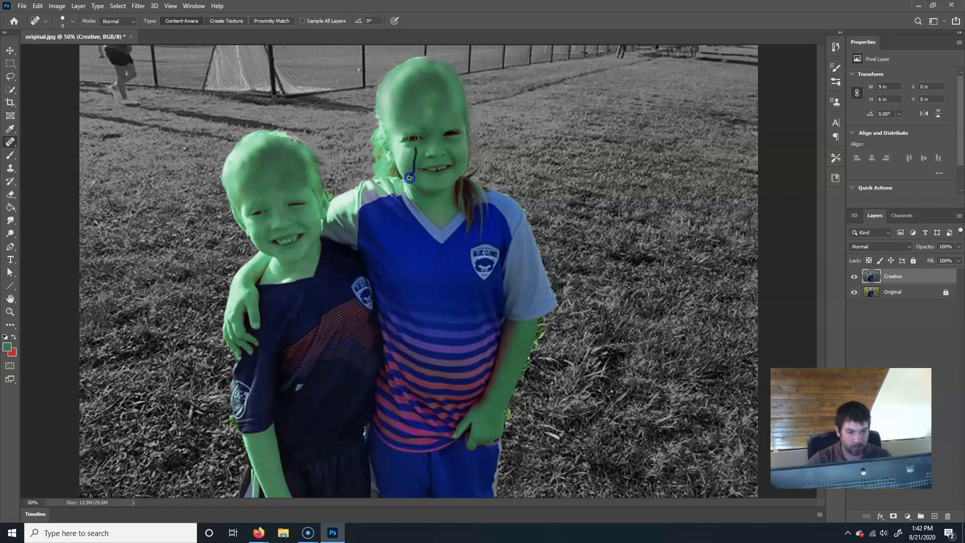
mouse_move(419, 148)
mouse_down()
mouse_move(406, 186)
mouse_move(418, 146)
mouse_move(398, 164)
mouse_up()
click(411, 145)
click(409, 146)
click(398, 149)
- Retouch the girl's eye beside the ponytail-free cheek and the skin around it with the size 9 Spot Healing Brush
click(418, 137)
click(419, 138)
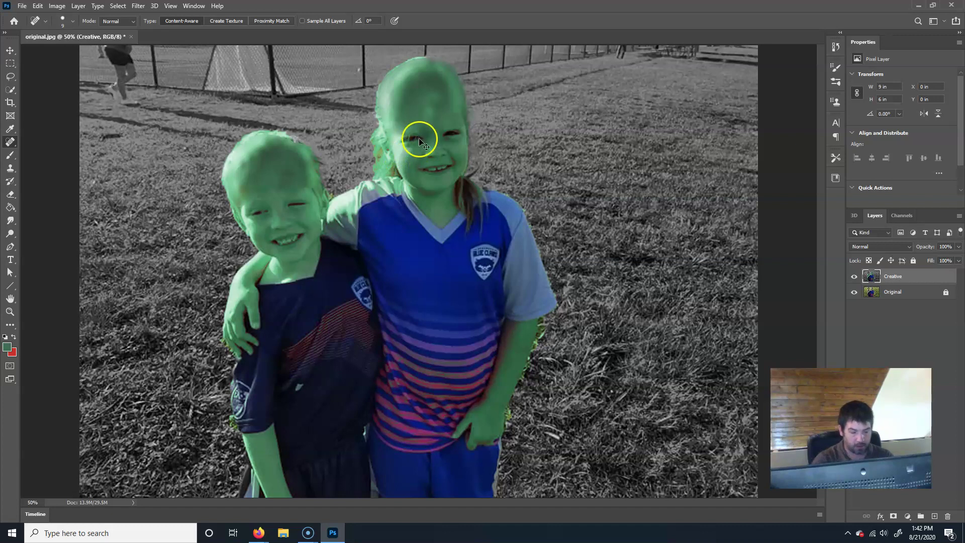
key(ctrl+plus)
key(ctrl+plus)
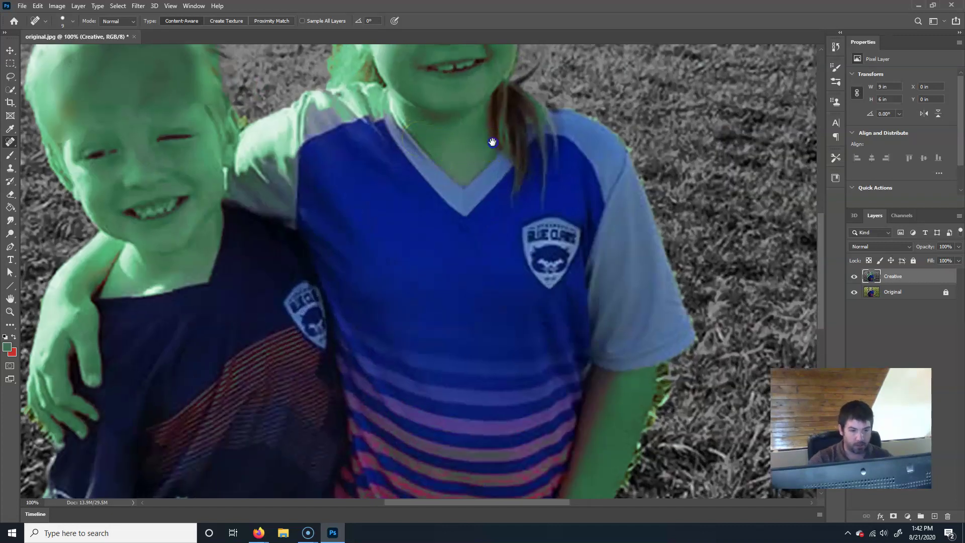
scroll(432, 146, up, 4)
click(374, 217)
click(390, 207)
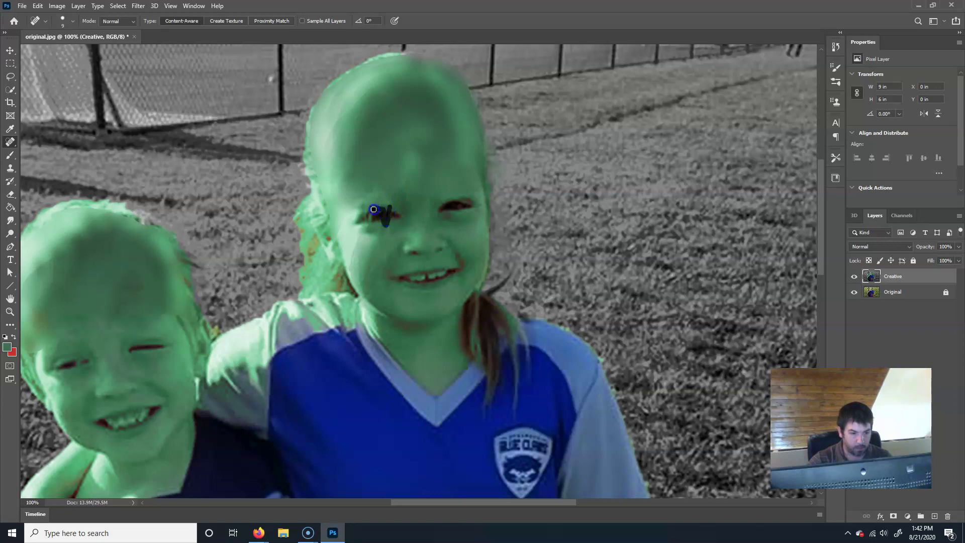
drag(365, 208, 364, 209)
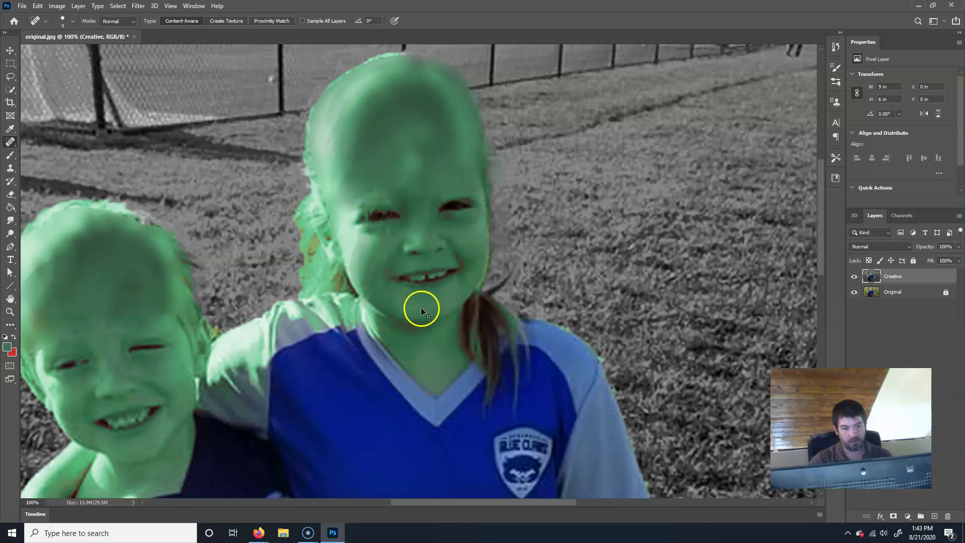
key(ctrl+minus)
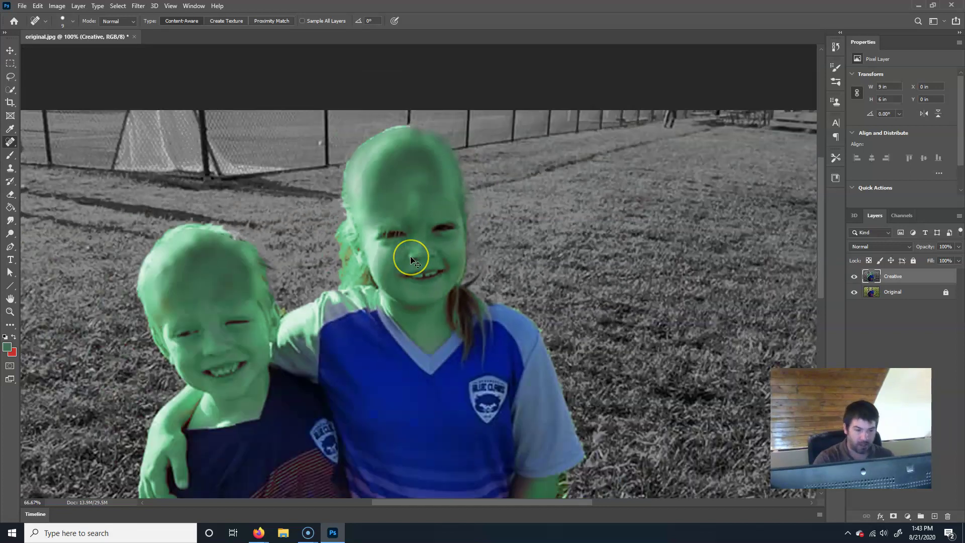
key(ctrl+minus)
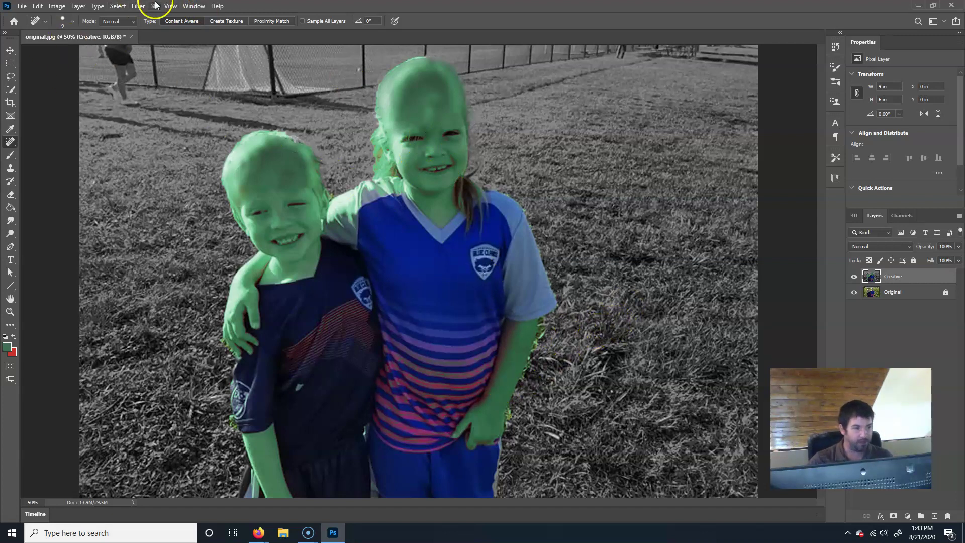
- Pull an ogre-style ear out of each side of the girl's head with Liquify's Forward Warp brush reduced to size 60
click(136, 6)
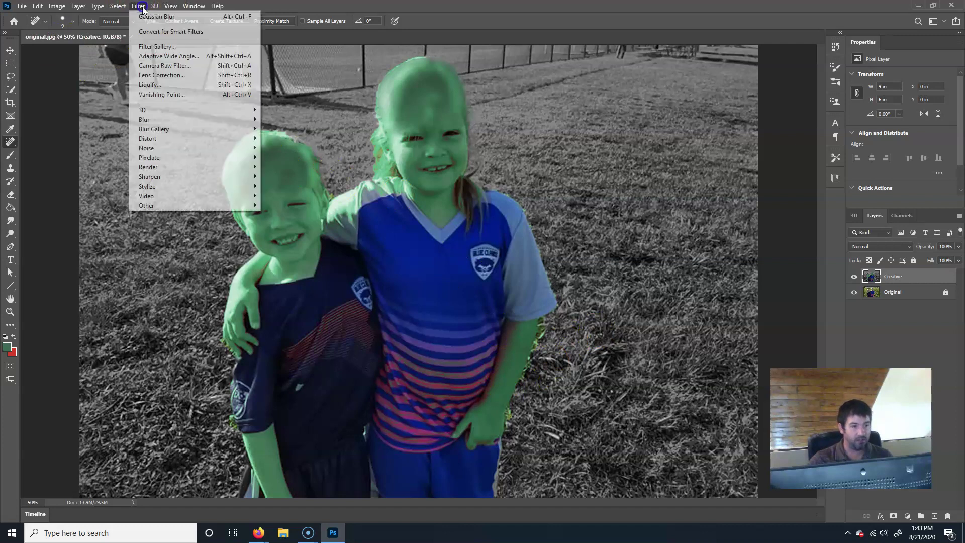
click(167, 84)
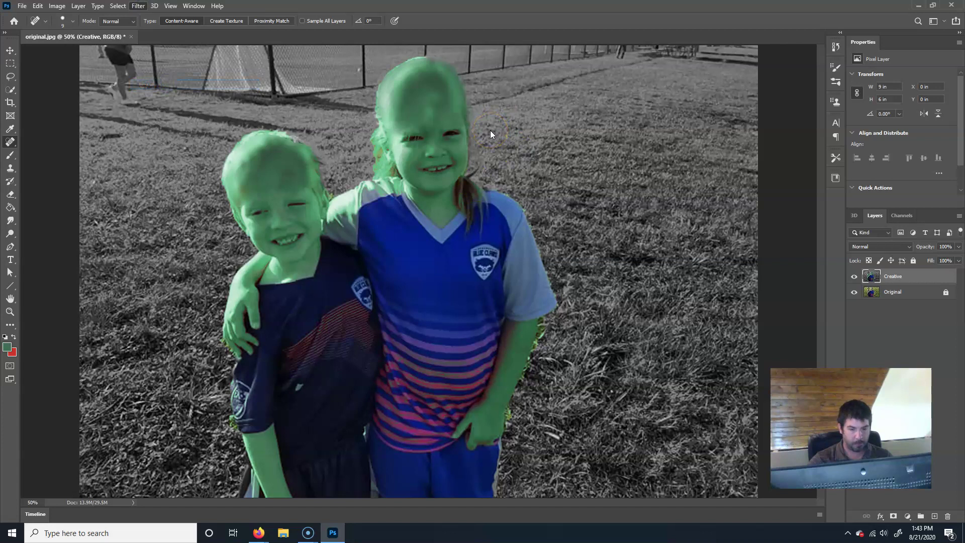
key(bracketleft)
key(bracketleft)
key(bracketleft)
key(bracketleft)
key(bracketleft)
key(bracketleft)
key(bracketleft)
key(bracketleft)
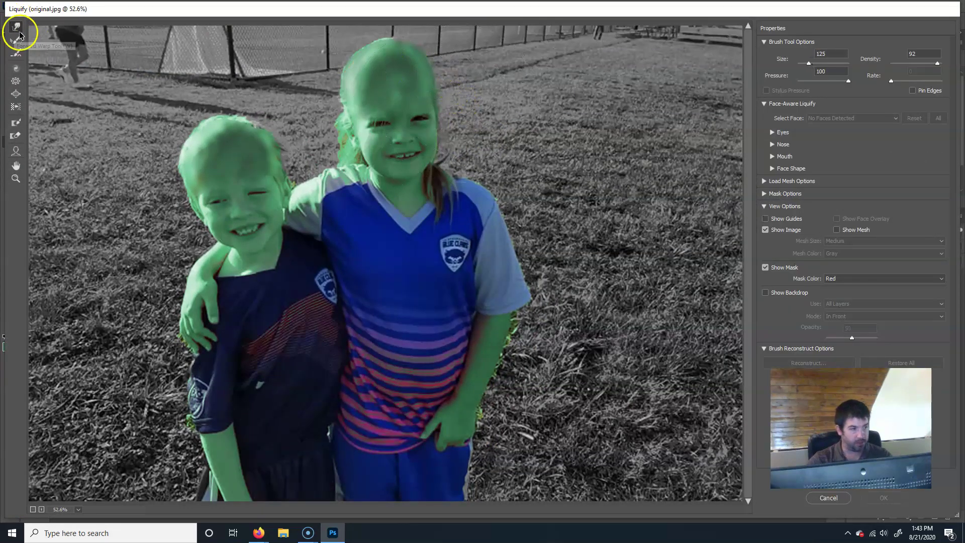
key(bracketleft)
mouse_move(426, 63)
mouse_down()
mouse_move(429, 64)
mouse_move(436, 37)
mouse_move(435, 54)
mouse_move(449, 57)
mouse_move(438, 46)
mouse_move(352, 70)
mouse_move(330, 68)
mouse_up()
key(bracketleft)
key(bracketleft)
key(bracketleft)
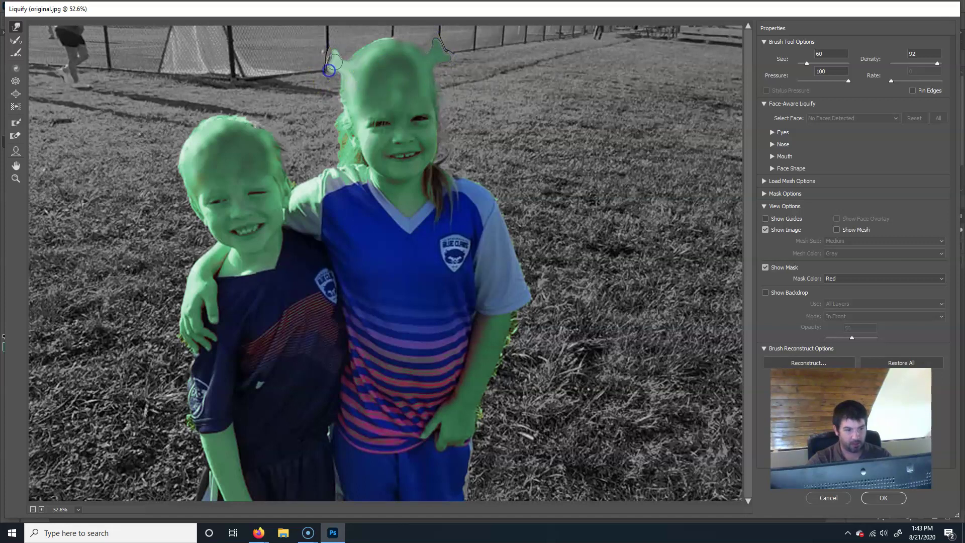
- Pull matching ogre-style ears out of both sides of the boy's head with the size 60 Forward Warp brush and apply Liquify
mouse_move(258, 121)
mouse_down()
mouse_move(285, 108)
mouse_move(268, 127)
mouse_up()
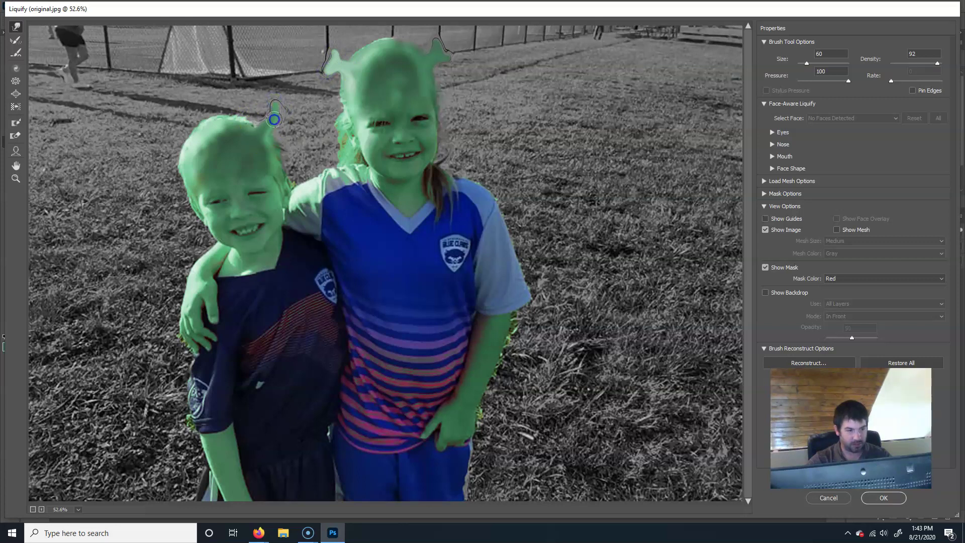
drag(197, 147, 190, 160)
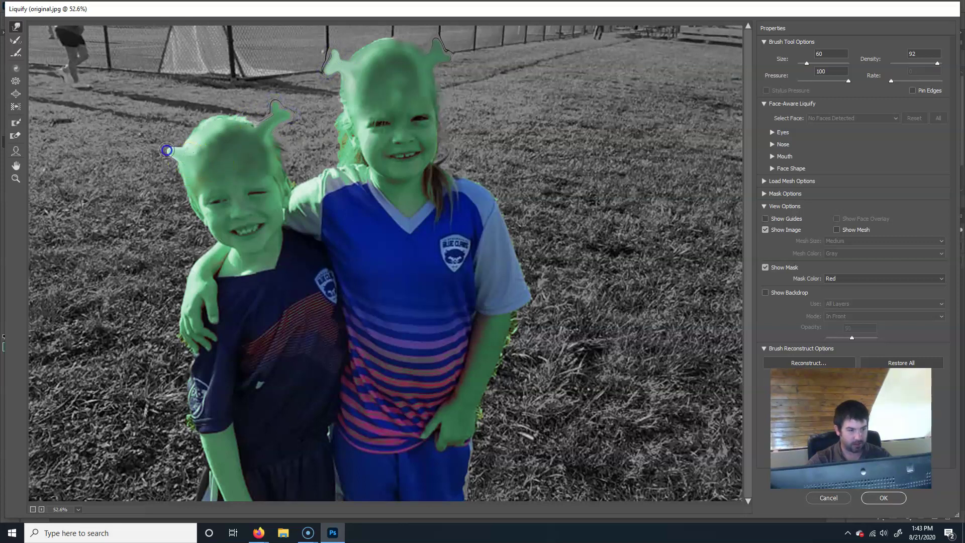
drag(158, 152, 157, 152)
mouse_move(300, 122)
mouse_down()
mouse_move(280, 161)
mouse_move(277, 122)
mouse_up()
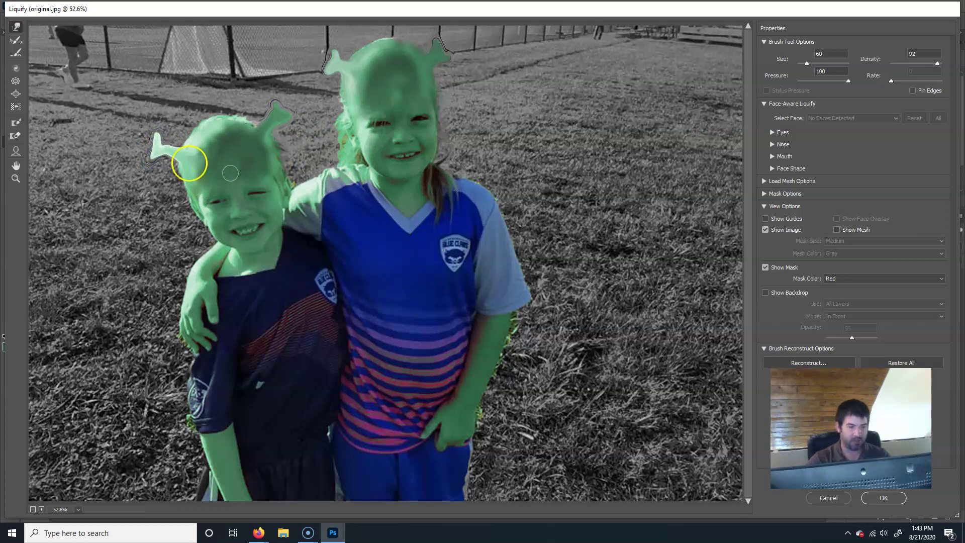
click(889, 499)
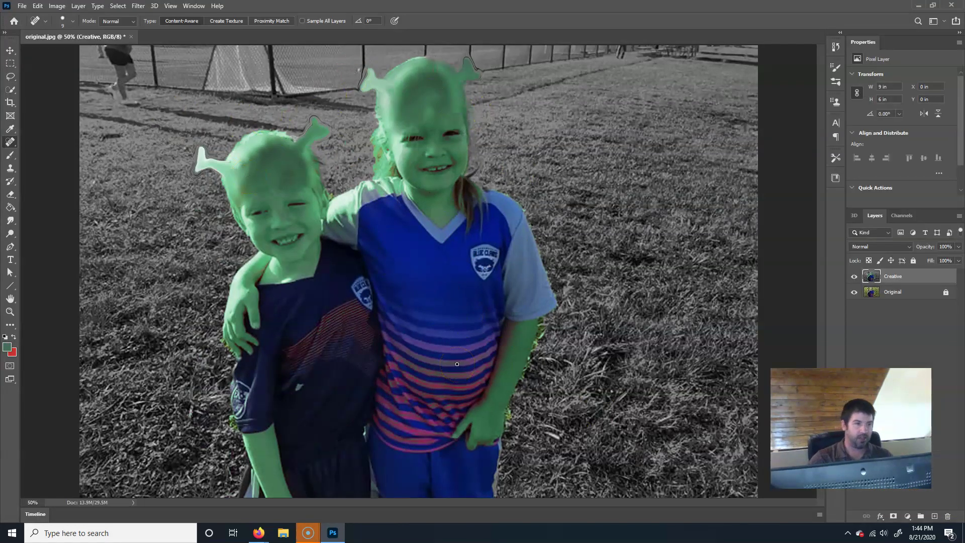
click(139, 7)
click(183, 160)
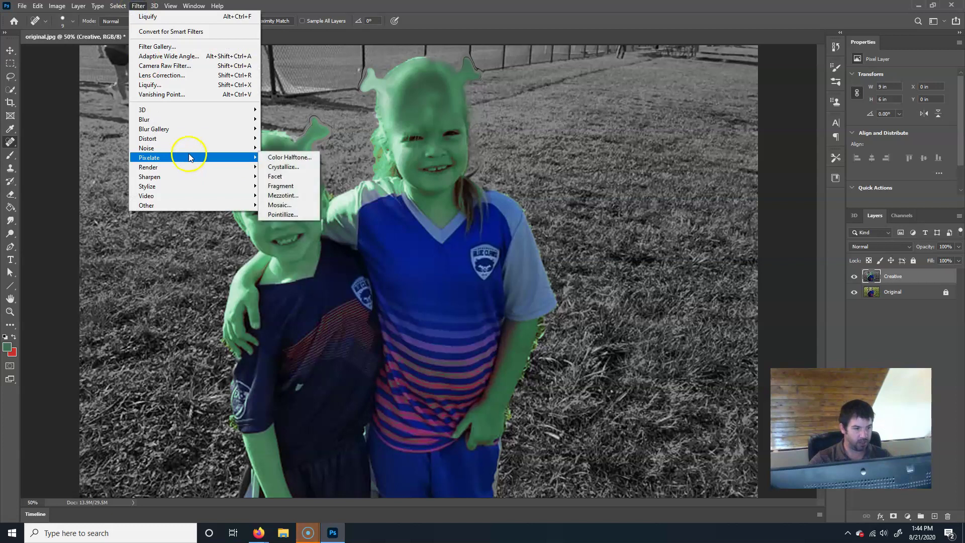
mouse_move(189, 167)
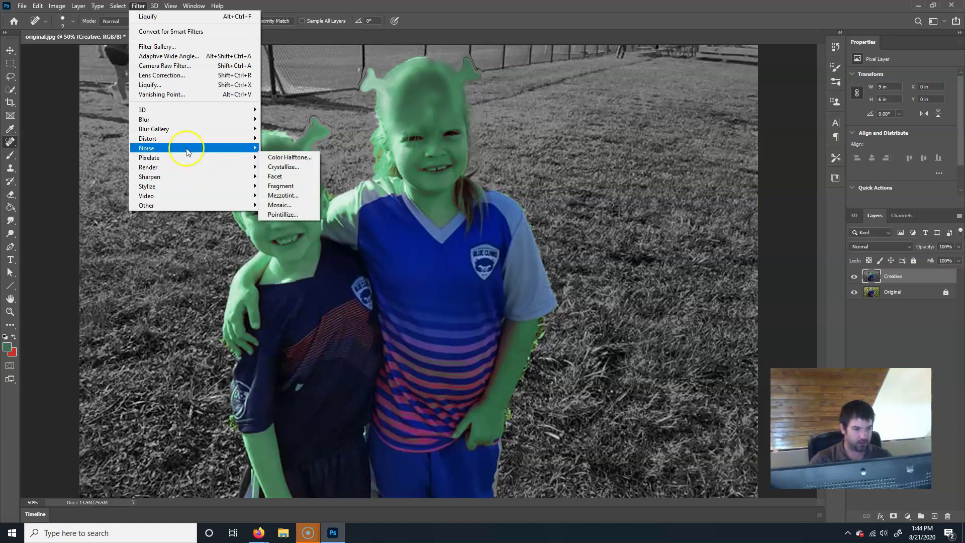
mouse_move(187, 152)
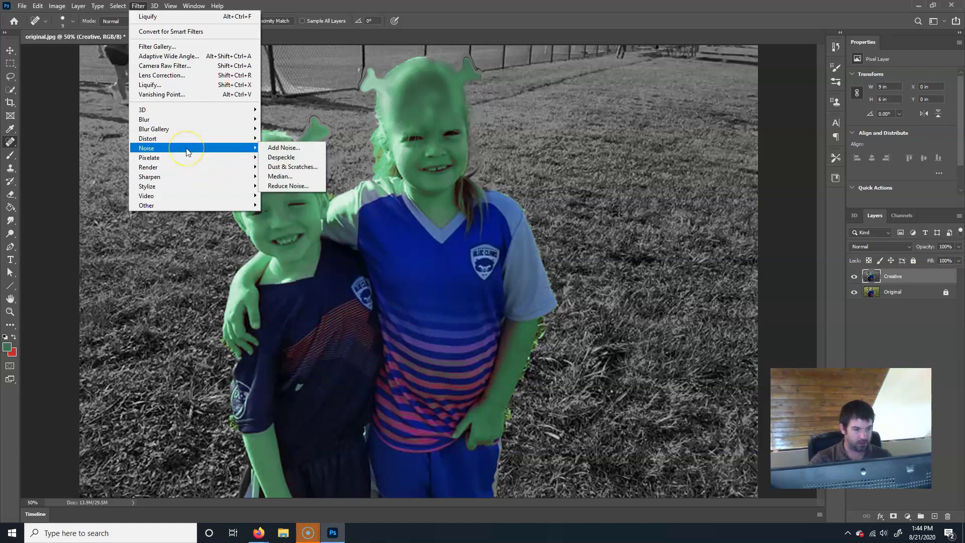
click(495, 15)
- Try to apply the Flame render filter to the Creative layer
key(ctrl+minus)
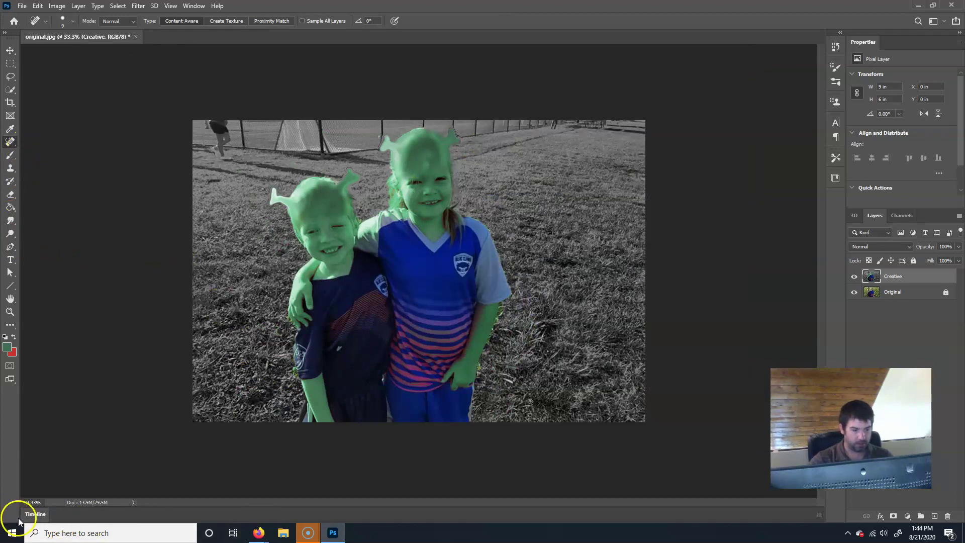
click(136, 6)
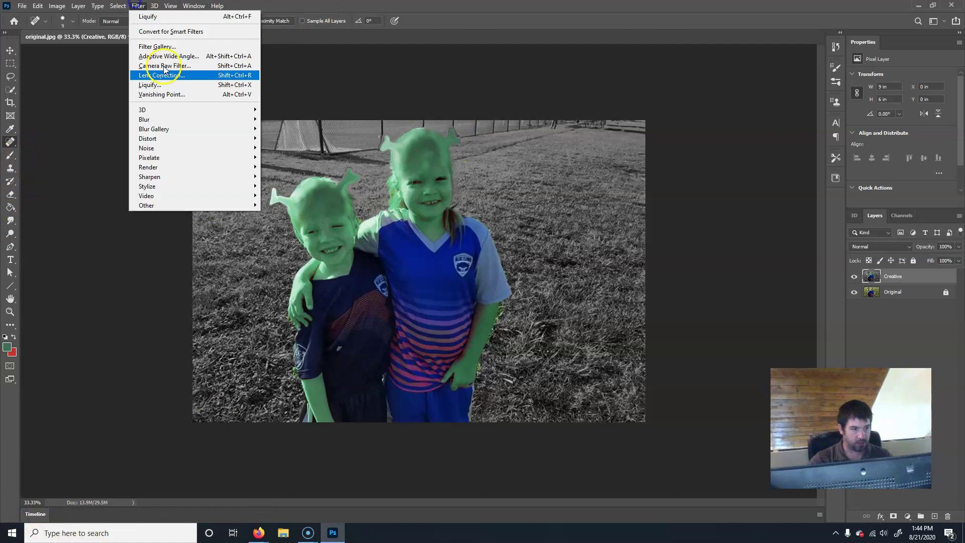
mouse_move(176, 171)
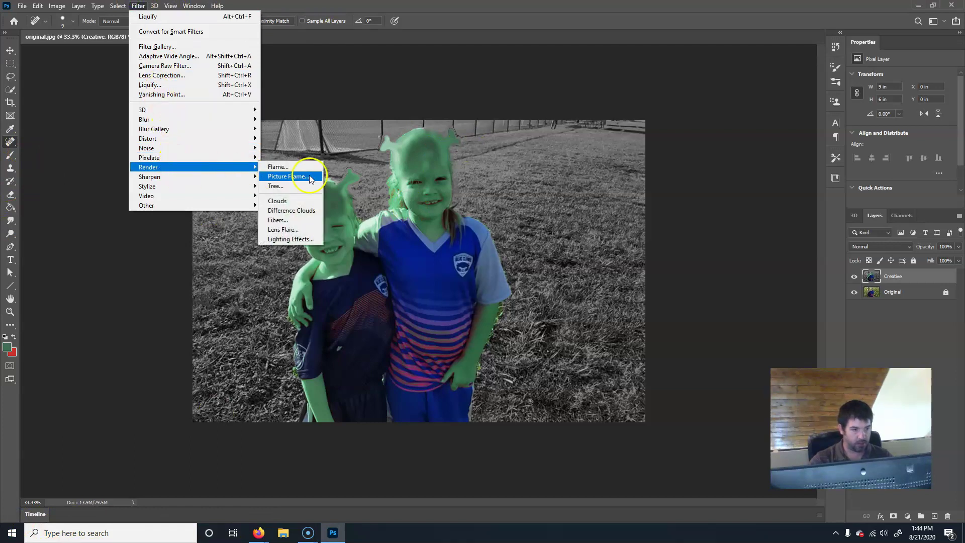
click(309, 169)
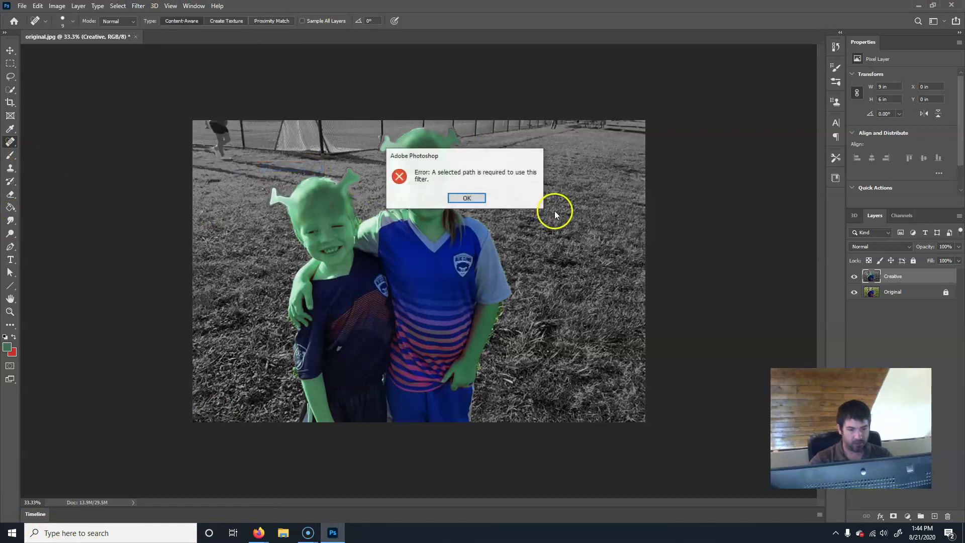
click(467, 200)
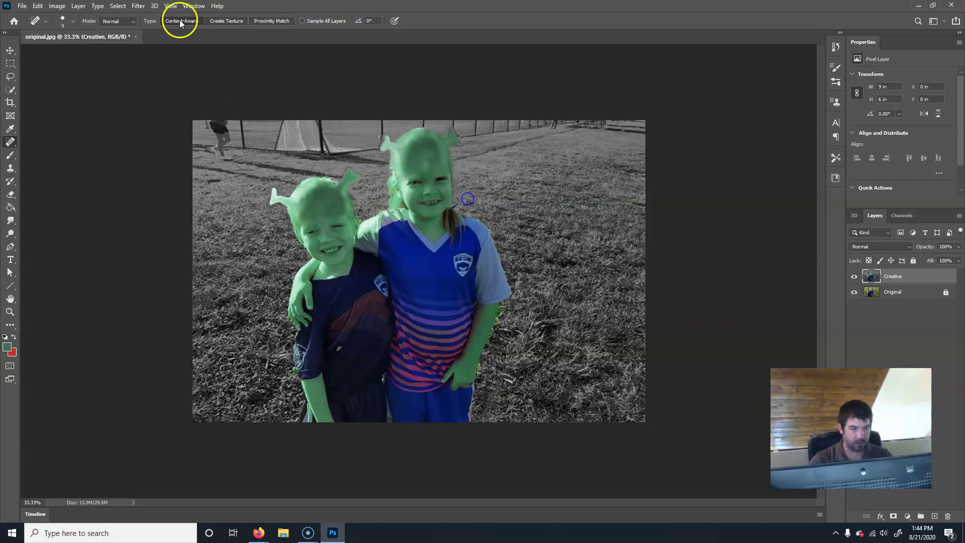
- Apply the Oil Paint filter to the Creative layer with Preview on, Stylization 4.4, Cleanliness 8.6 and Scale 5.1
click(137, 6)
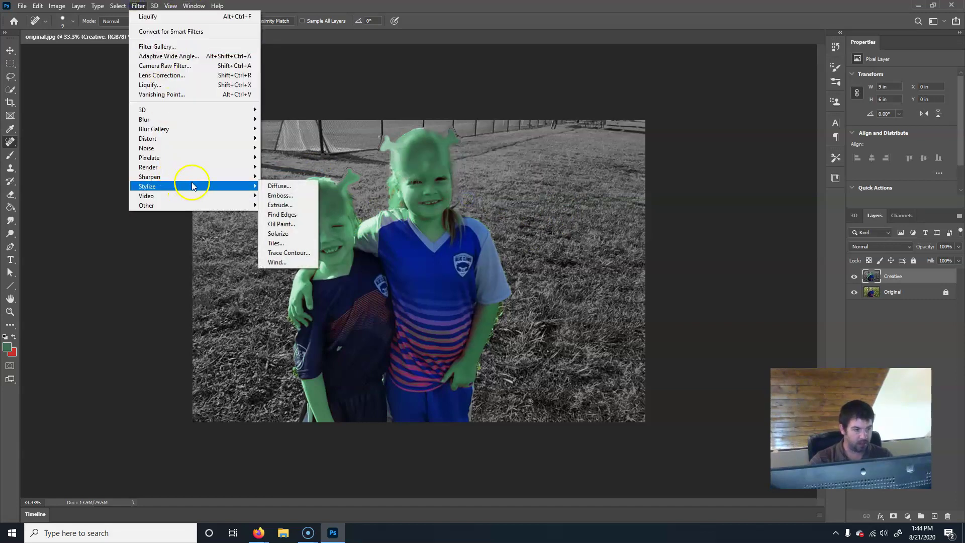
mouse_move(200, 169)
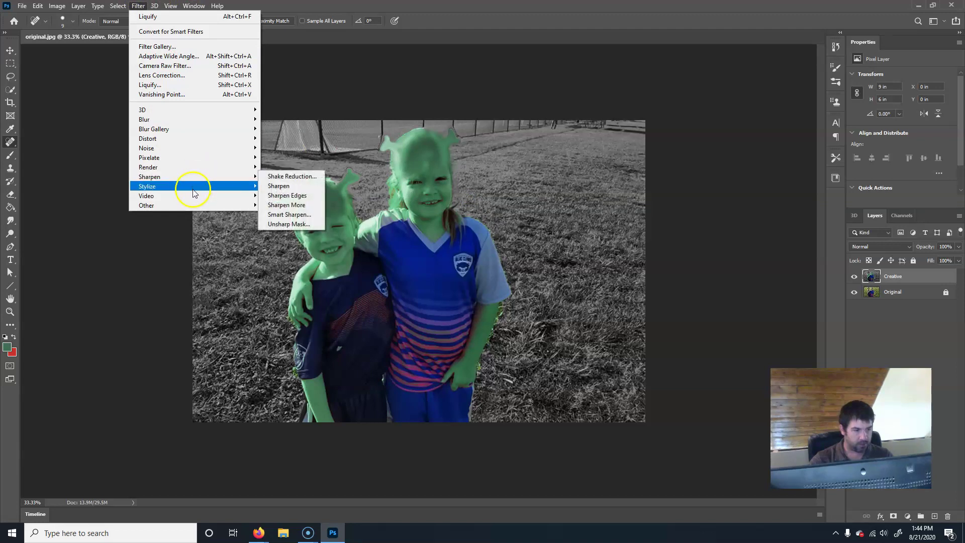
mouse_move(194, 192)
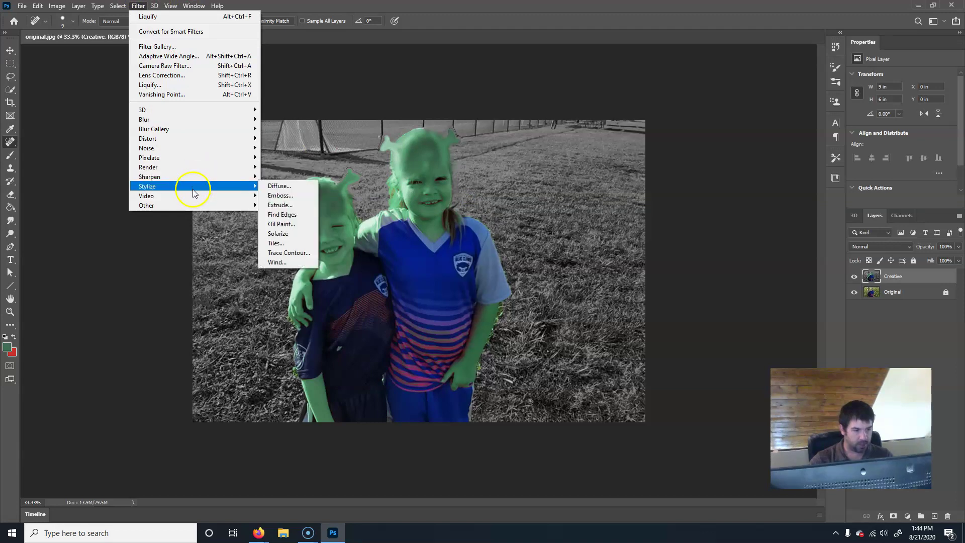
click(297, 227)
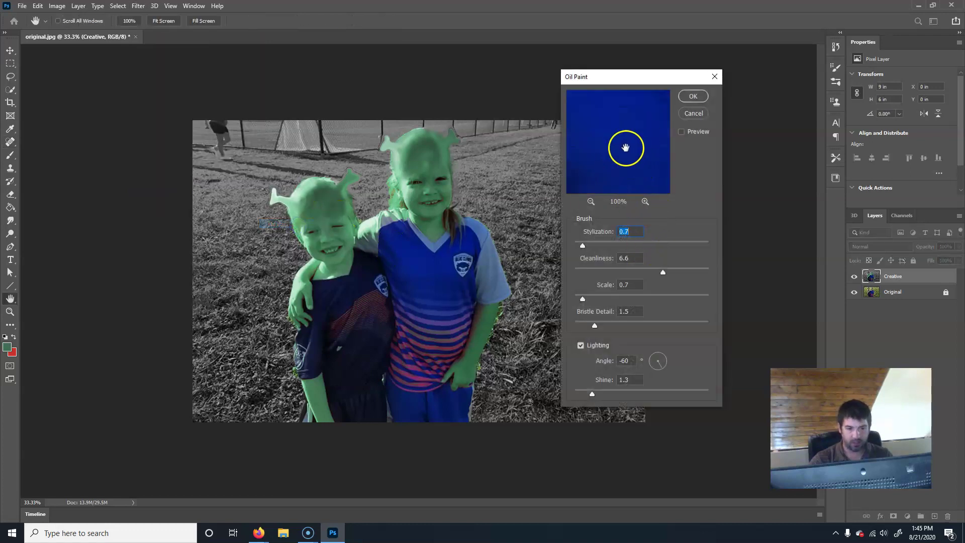
click(682, 132)
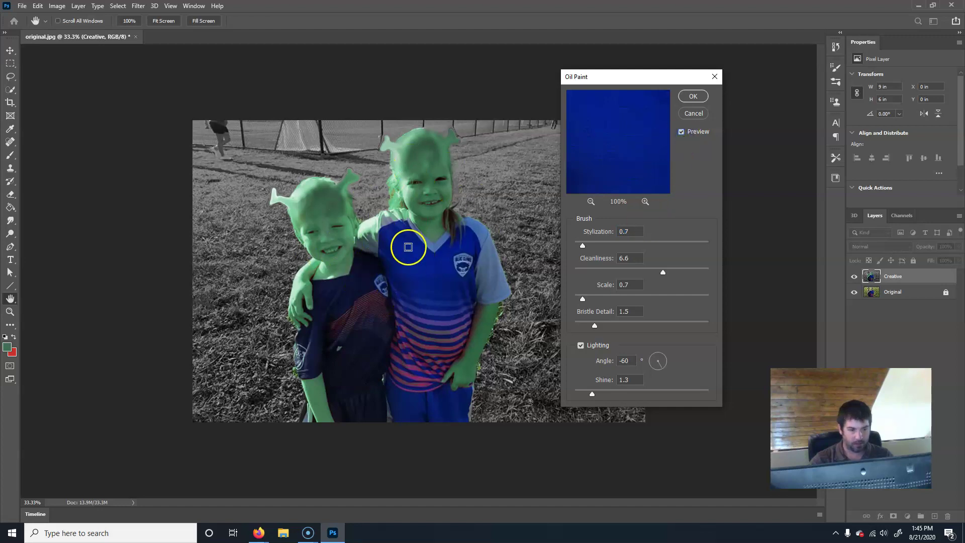
drag(586, 244, 634, 245)
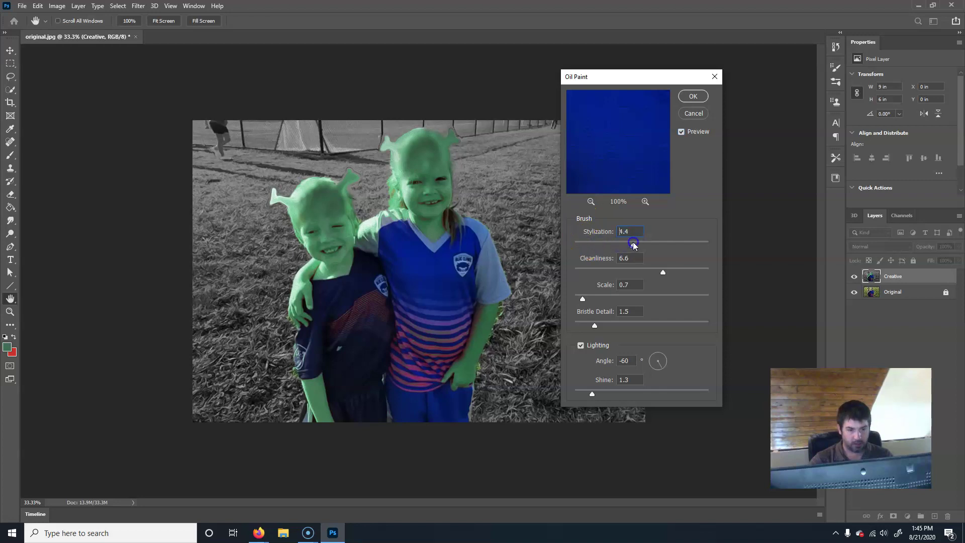
drag(662, 272, 580, 275)
click(698, 275)
click(604, 298)
click(642, 298)
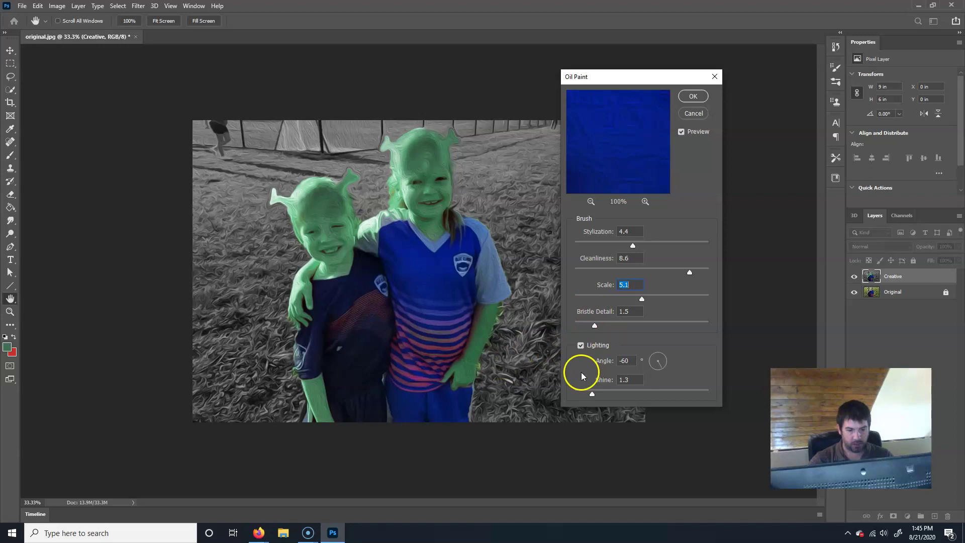
click(693, 96)
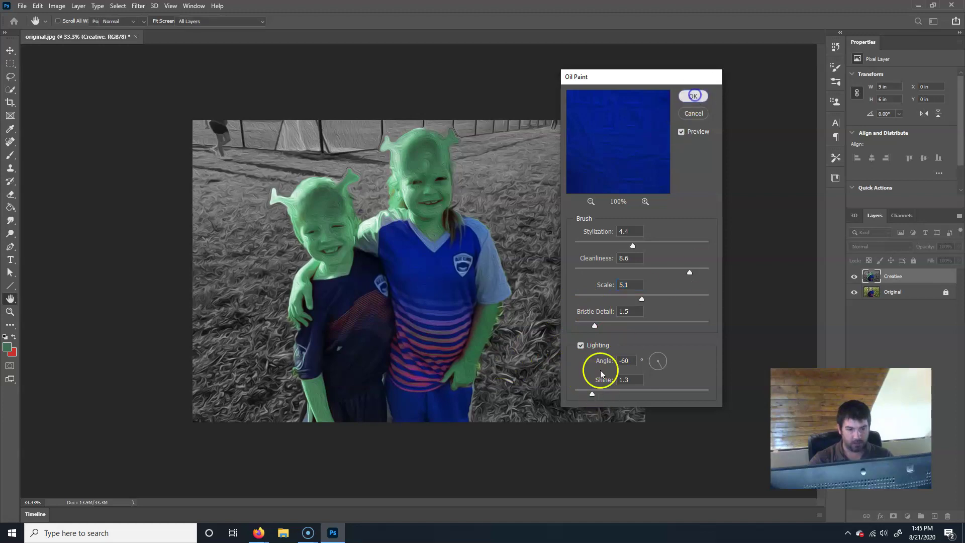
- Choose the Horizontal Type tool and set its text color to bright purple, ac35e9
key(j)
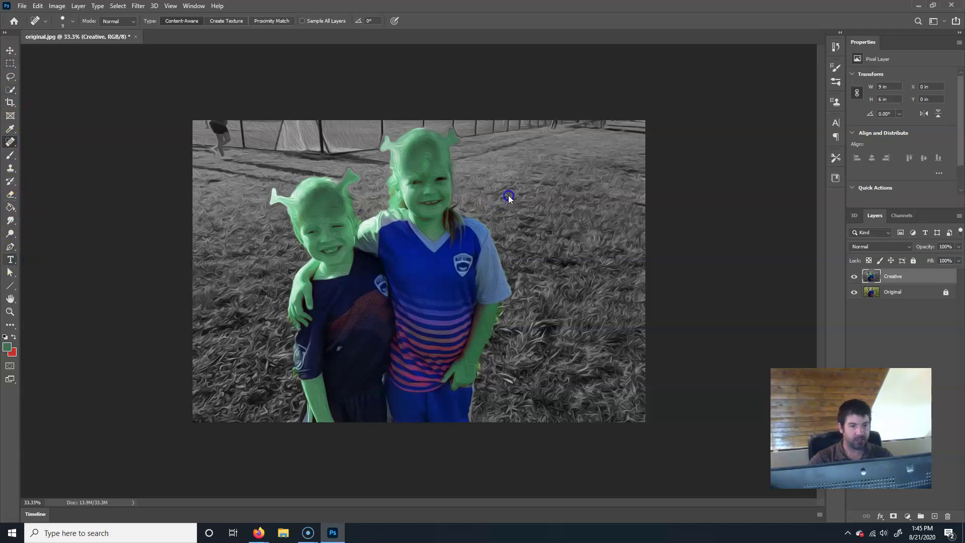
key(t)
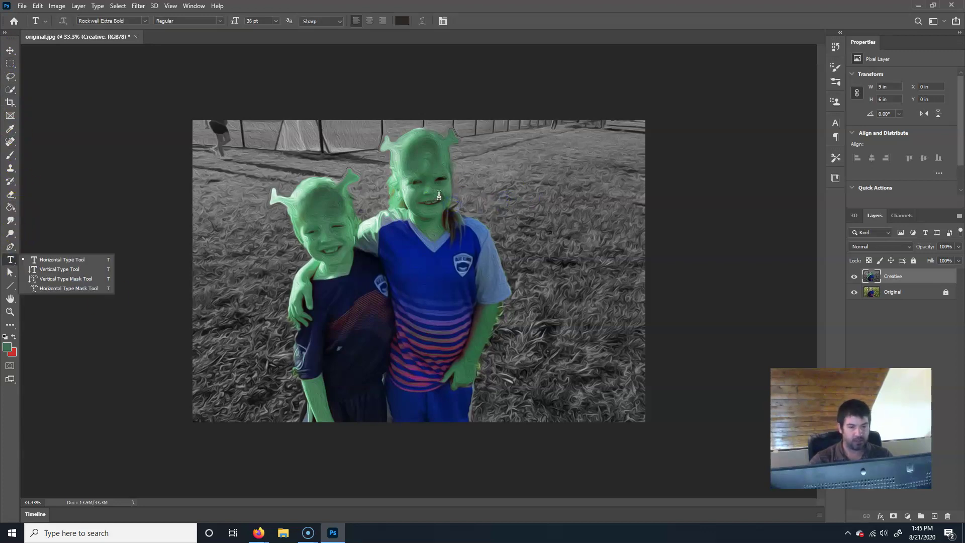
click(69, 260)
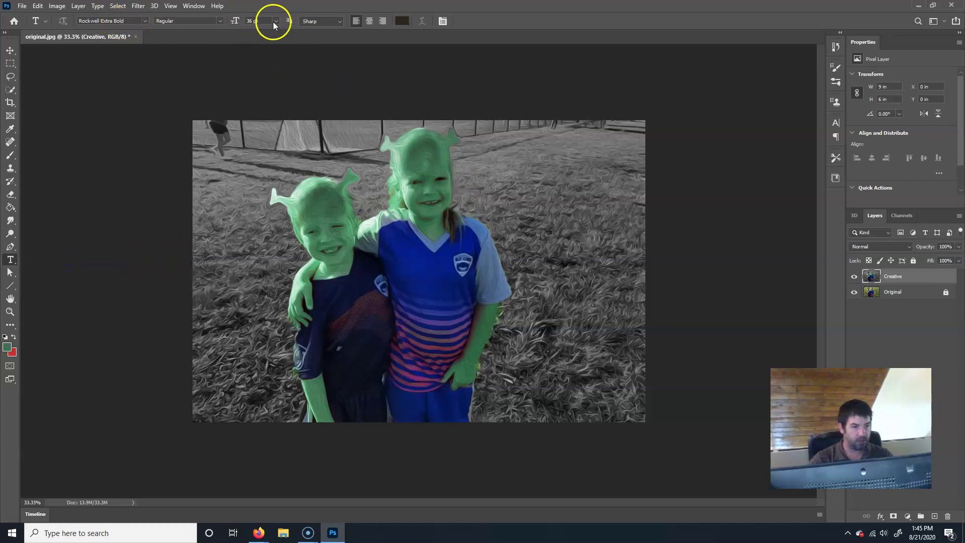
click(403, 22)
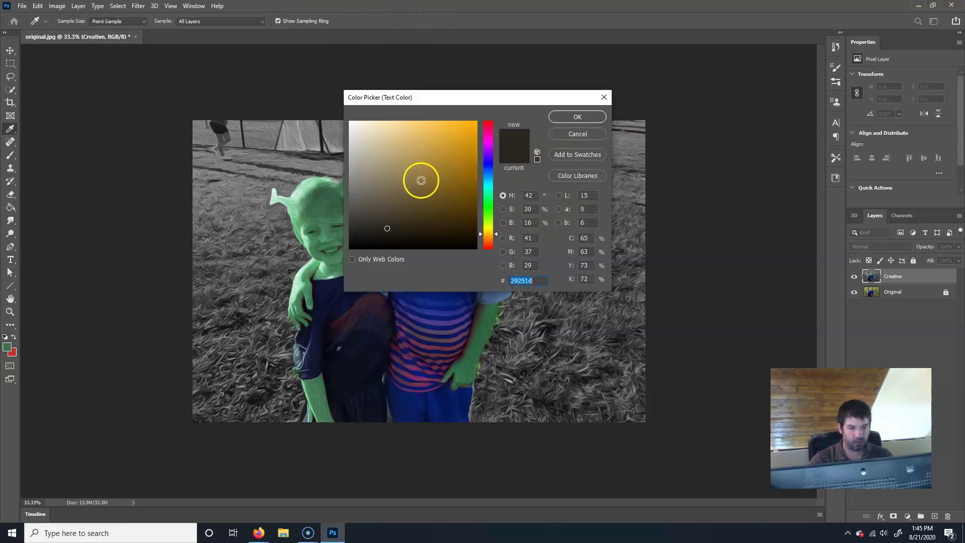
mouse_move(496, 190)
mouse_down()
mouse_move(491, 146)
mouse_move(449, 132)
mouse_up()
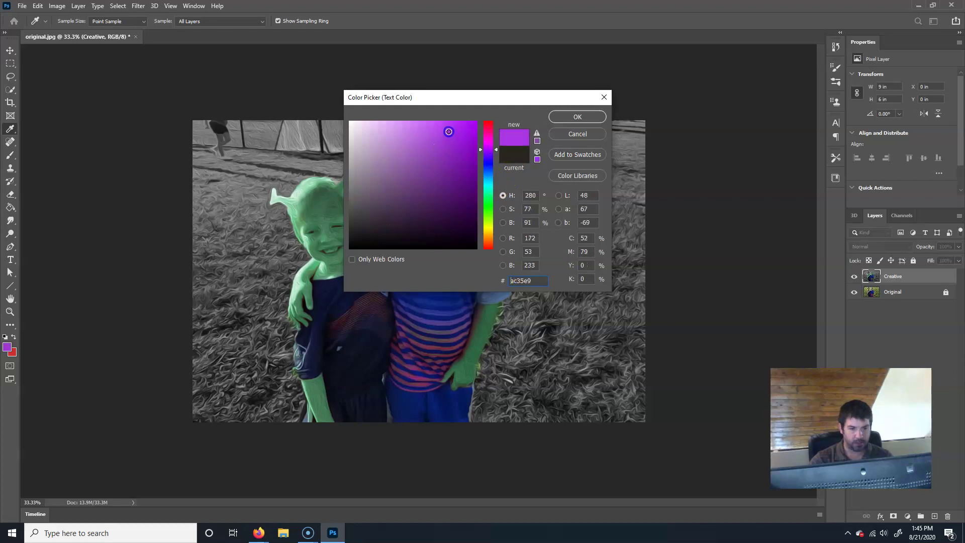
click(574, 116)
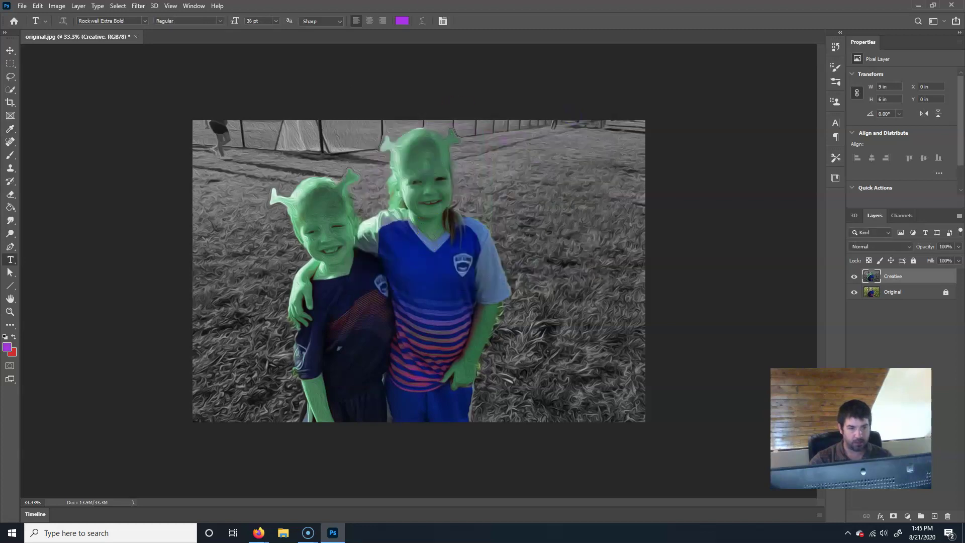
- Add the caption "Get Outta My Swamp" as a new type layer starting near the girl's chin
drag(430, 229, 630, 200)
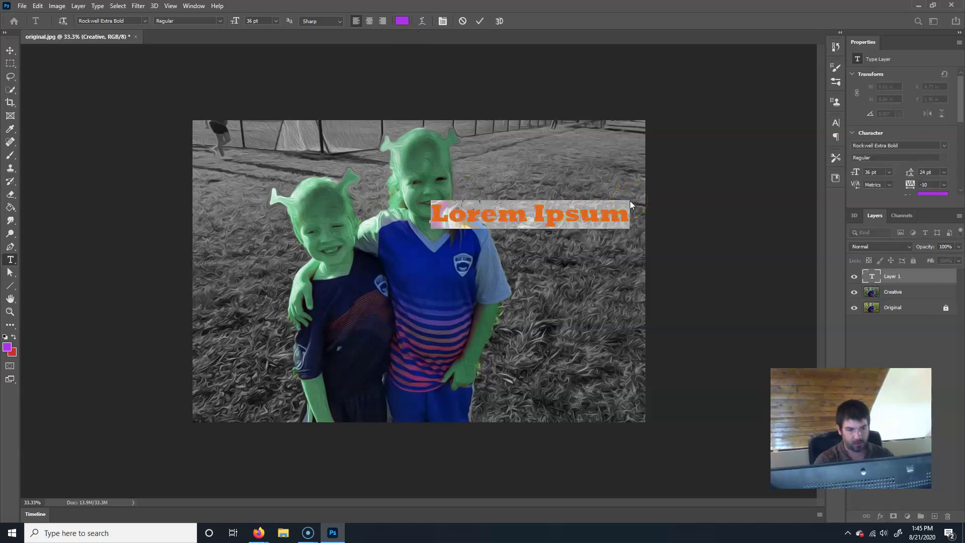
text(K)
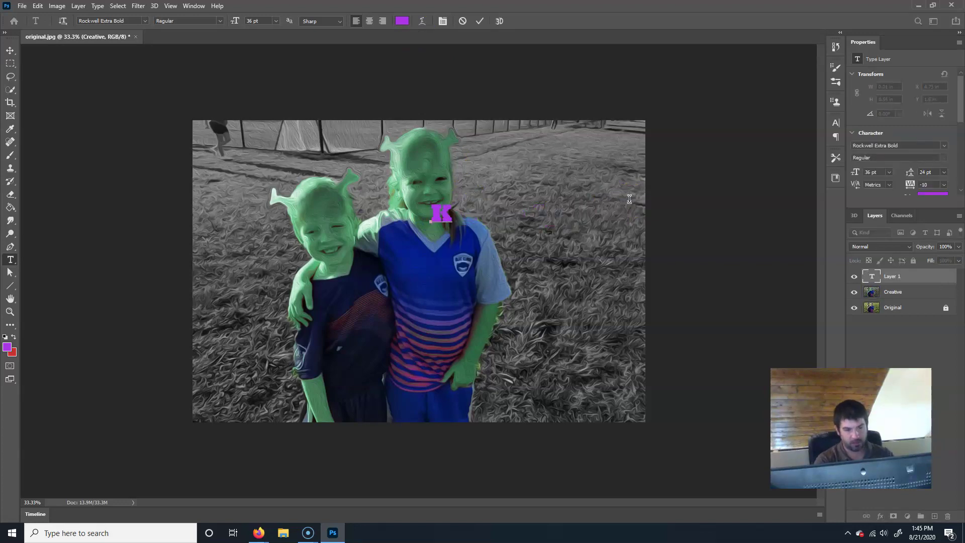
key(BackSpace)
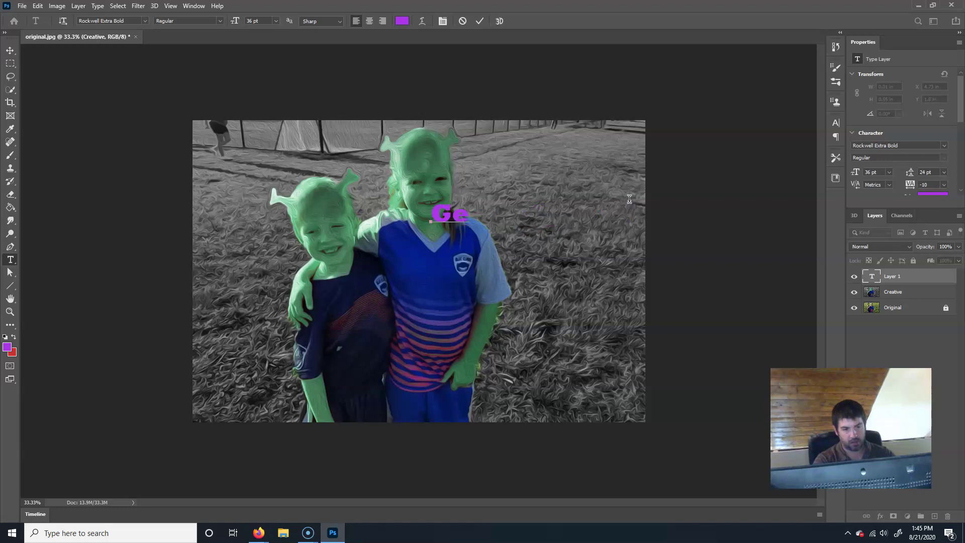
text(Get Ou)
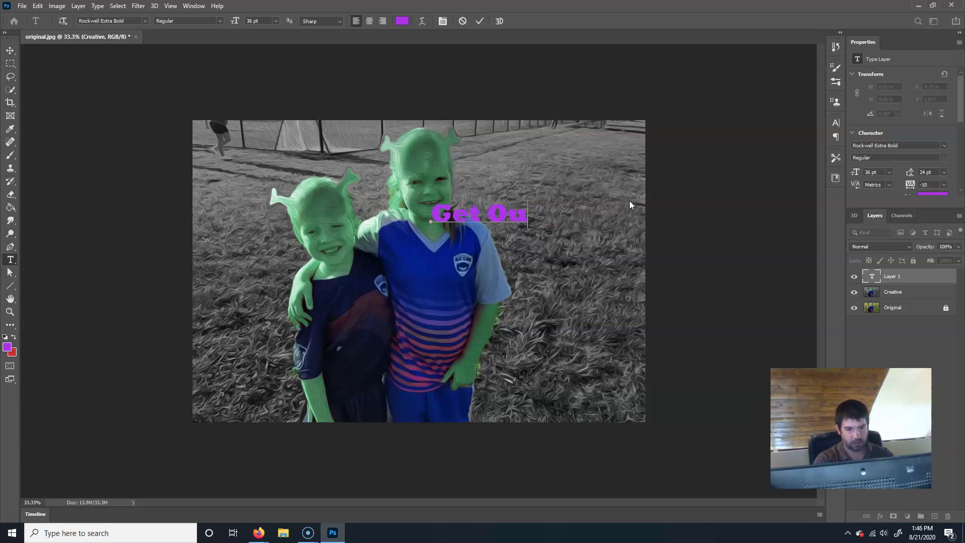
text(tta M)
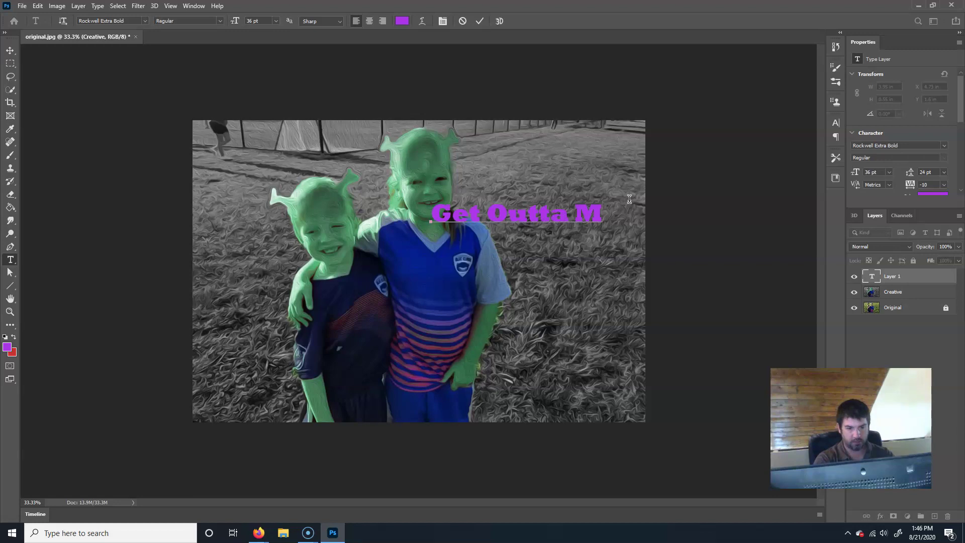
text(y Swam)
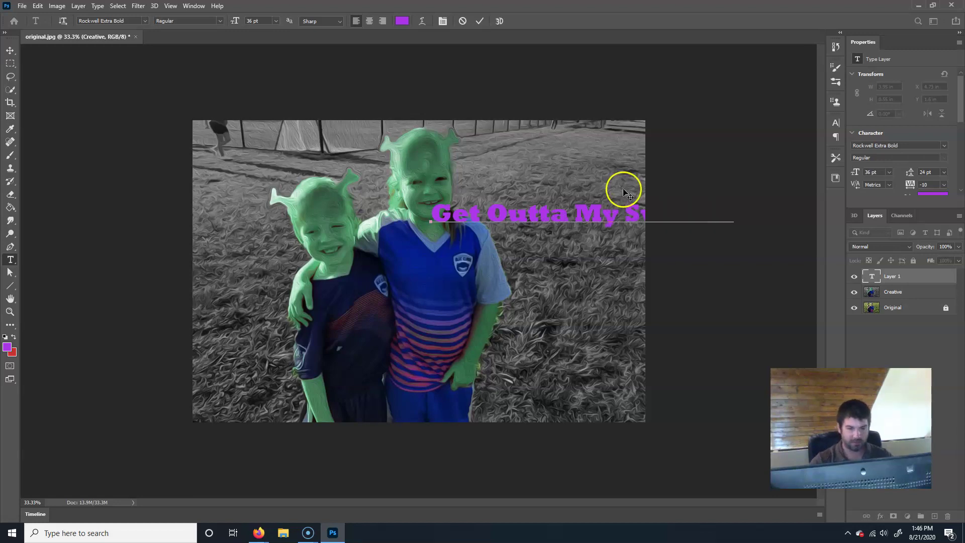
- Warp the whole caption with the horizontal Arc style and a Bend of -43%
triple_click(609, 216)
click(570, 220)
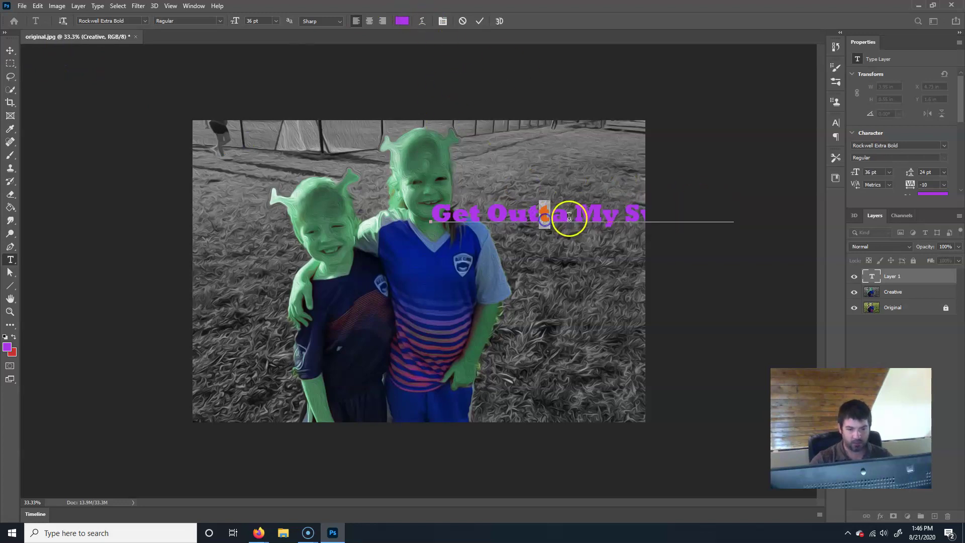
triple_click(567, 221)
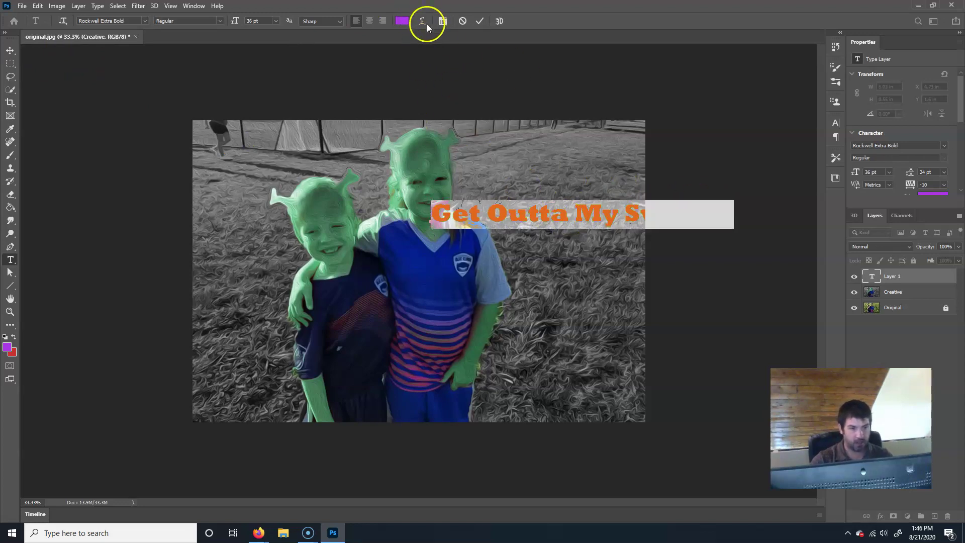
click(421, 21)
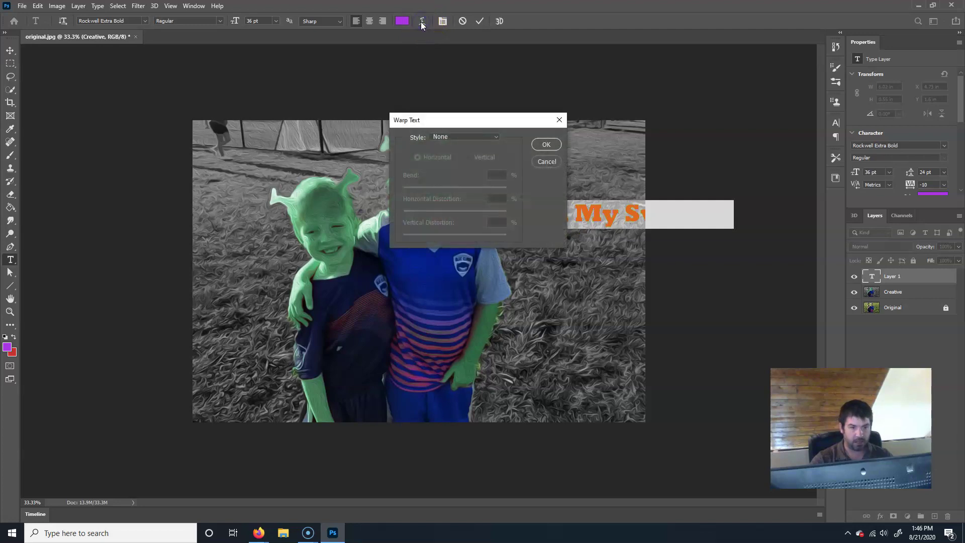
click(475, 137)
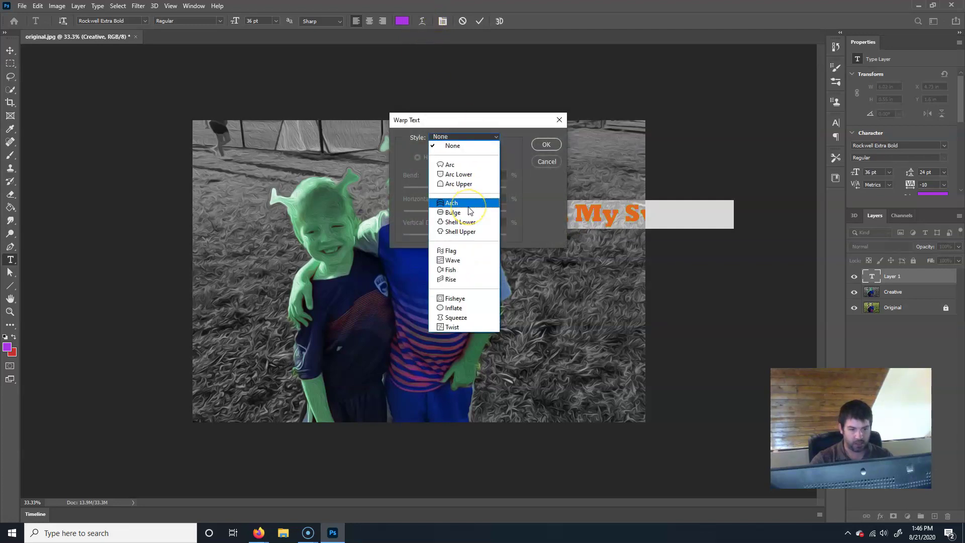
click(465, 165)
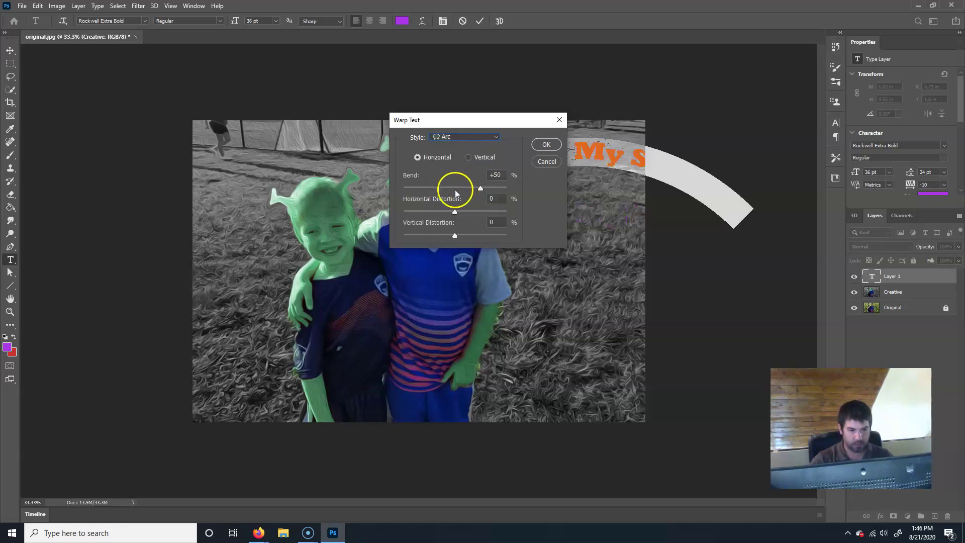
drag(478, 188, 432, 189)
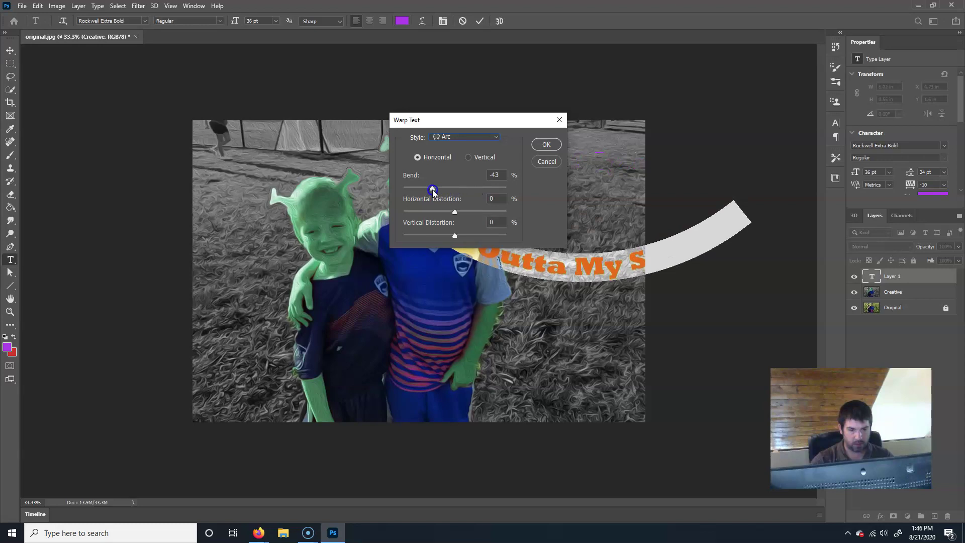
click(544, 145)
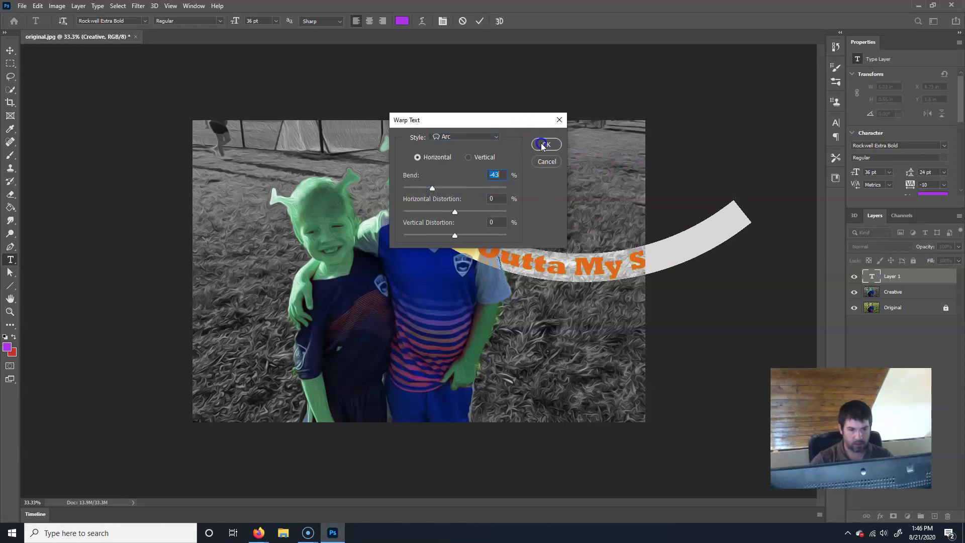
- Move the curved caption across both children's shirts, to about X 0.65 in and Y 3.08 in
click(12, 49)
click(49, 51)
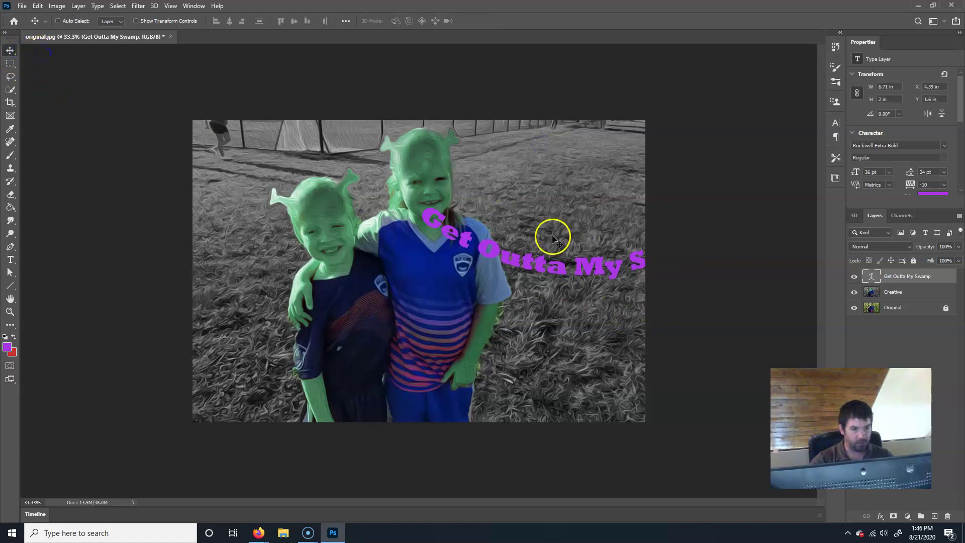
drag(555, 269, 368, 342)
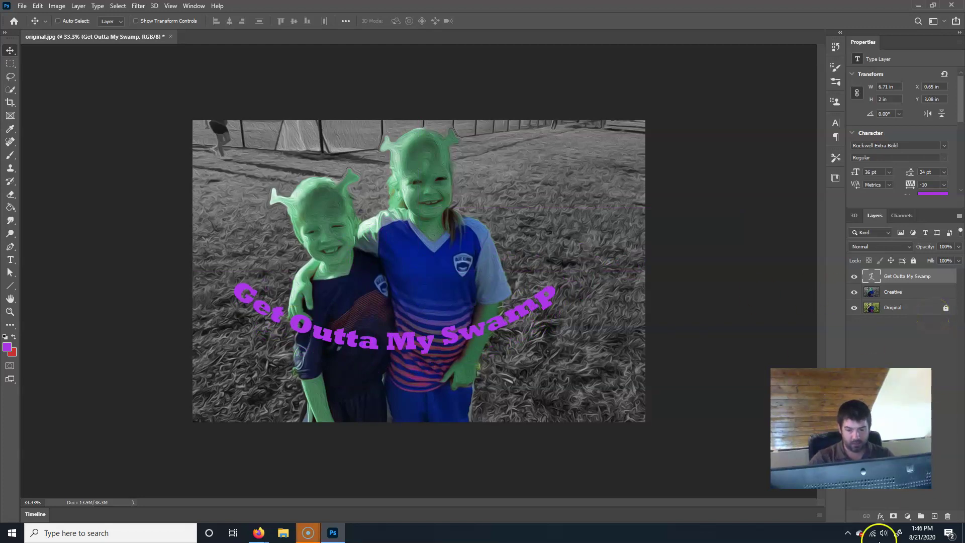
- Give the caption layer a Drop Shadow with 97% opacity, 73 px distance and 2% spread
click(881, 518)
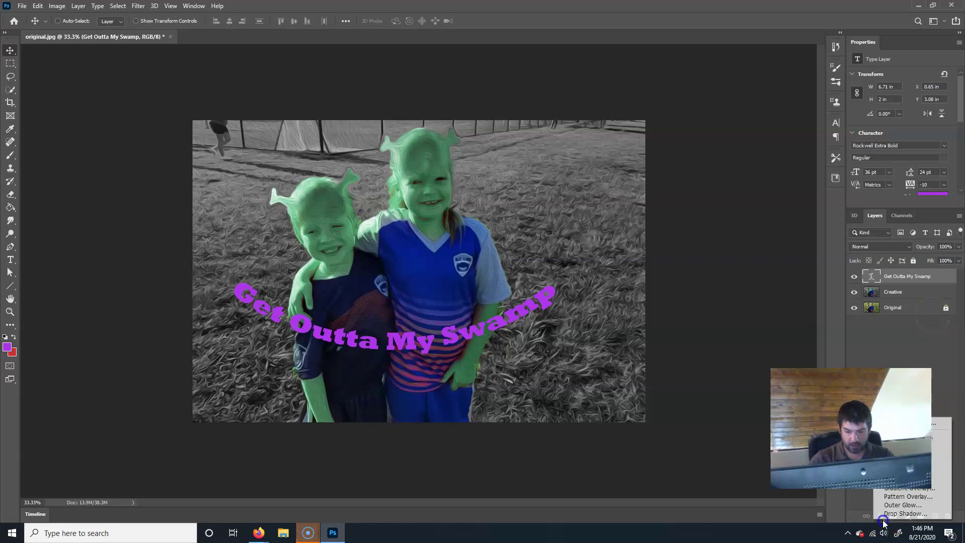
click(923, 505)
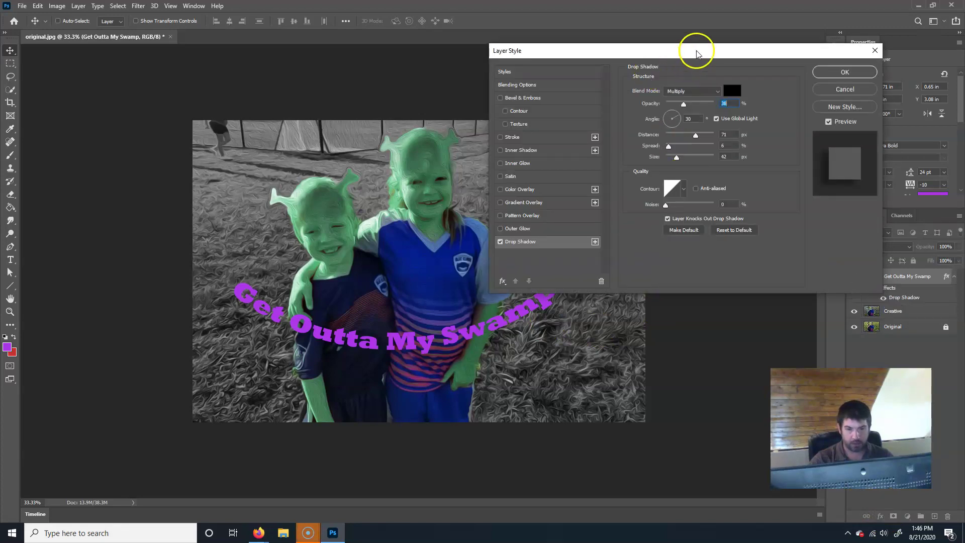
drag(696, 54, 692, 75)
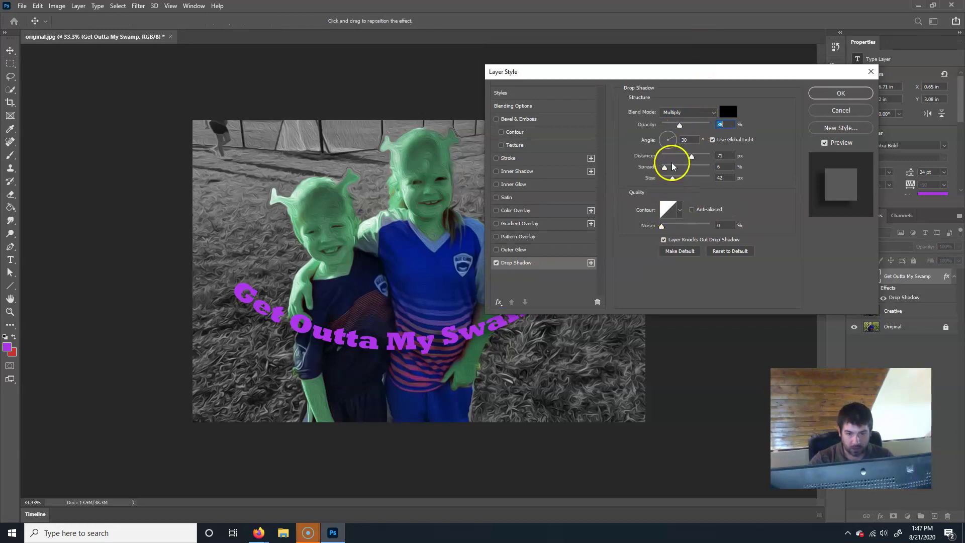
drag(691, 156, 692, 159)
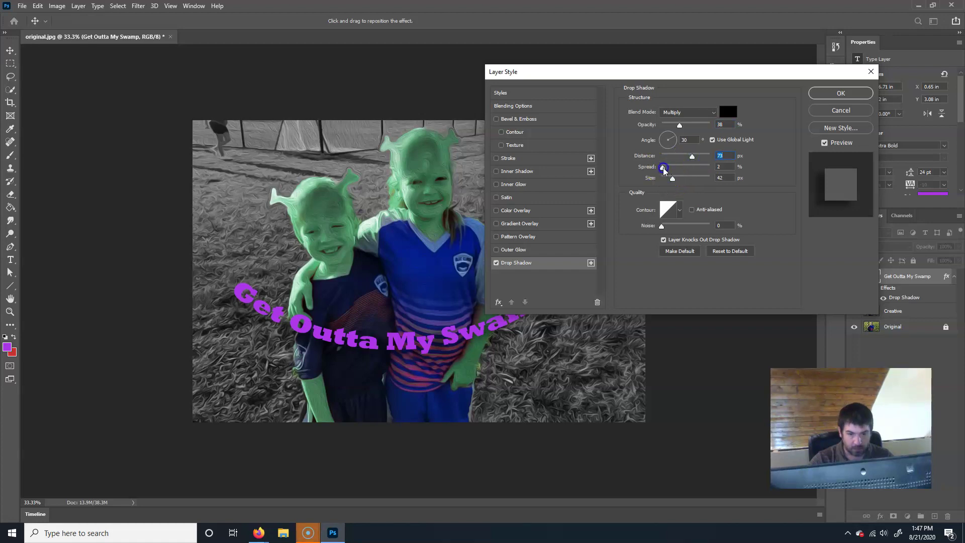
click(664, 167)
drag(678, 124, 708, 124)
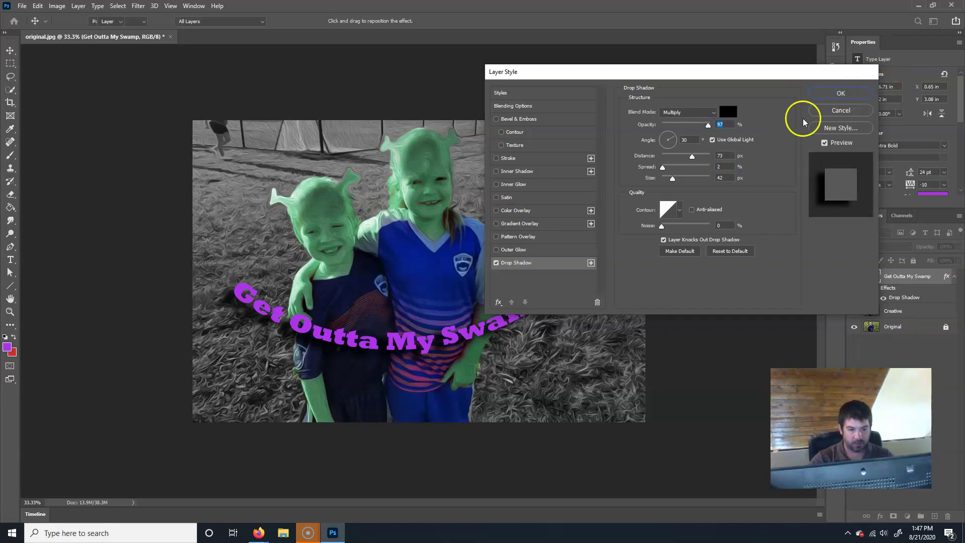
click(841, 93)
click(753, 340)
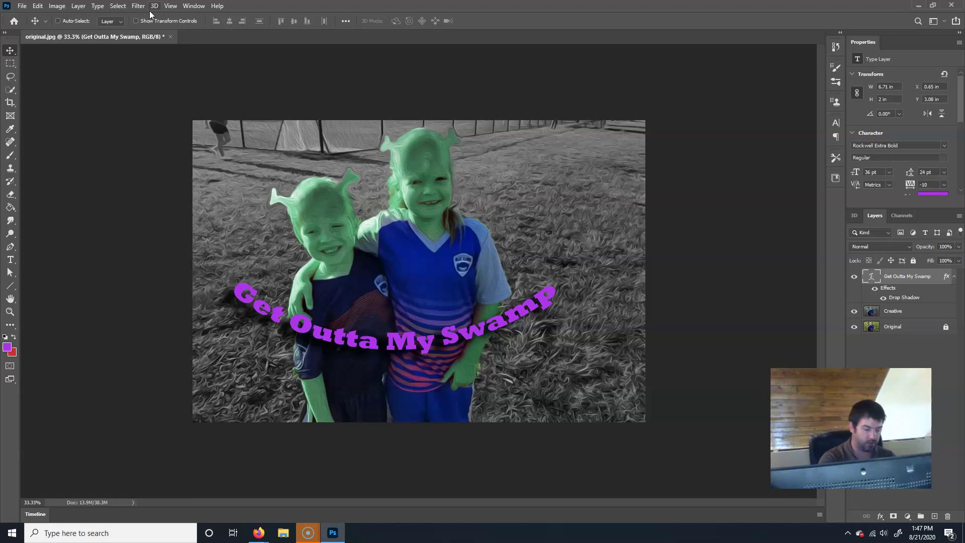
- Save the layered document to the Desktop in Photoshop format as creativeImage.psd
click(22, 6)
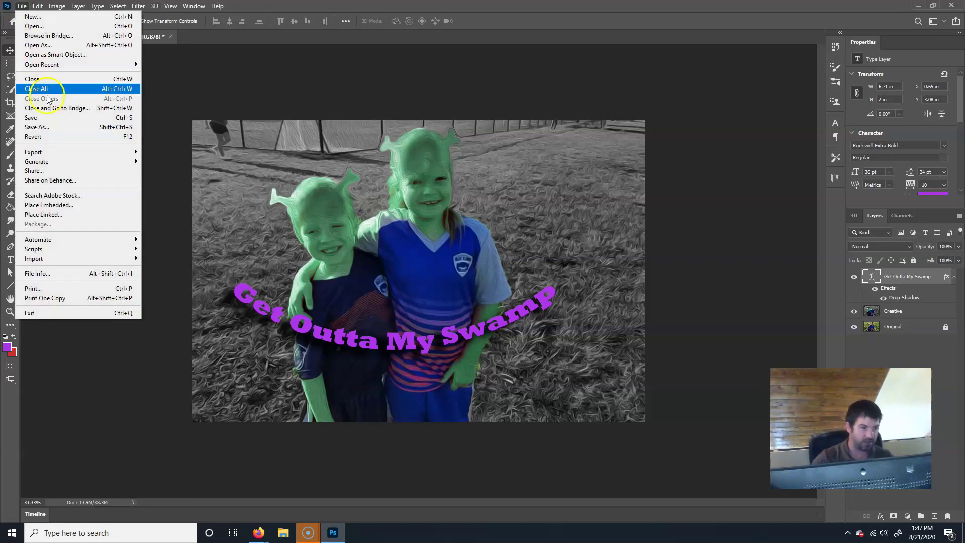
click(61, 129)
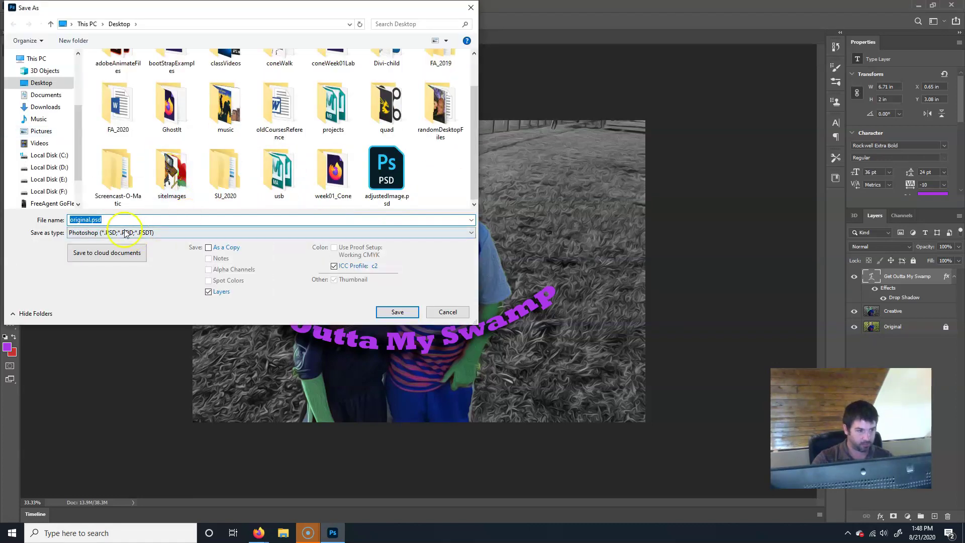
click(90, 219)
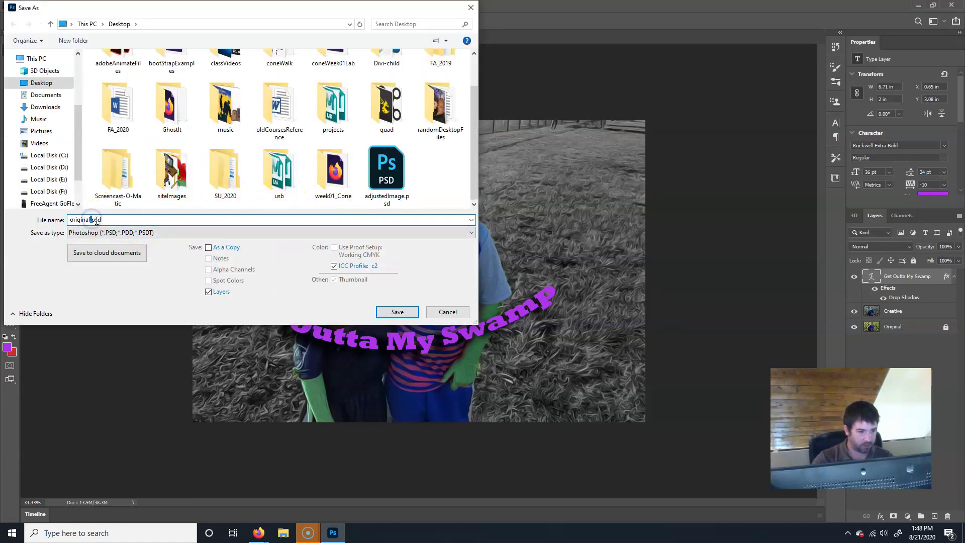
drag(84, 219, 34, 222)
key(BackSpace)
key(Delete)
key(Delete)
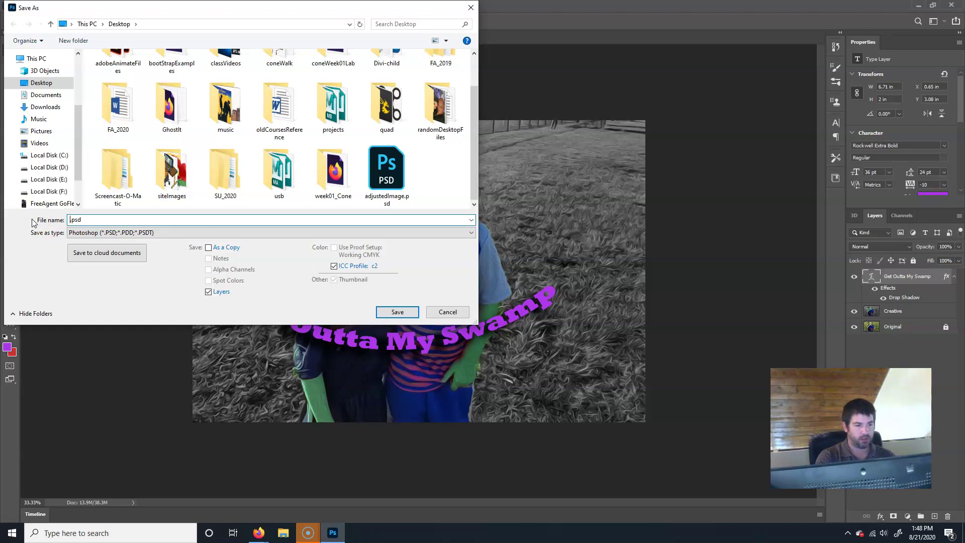
text(creative)
key(BackSpace)
key(BackSpace)
key(BackSpace)
key(BackSpace)
key(BackSpace)
key(BackSpace)
key(BackSpace)
key(BackSpace)
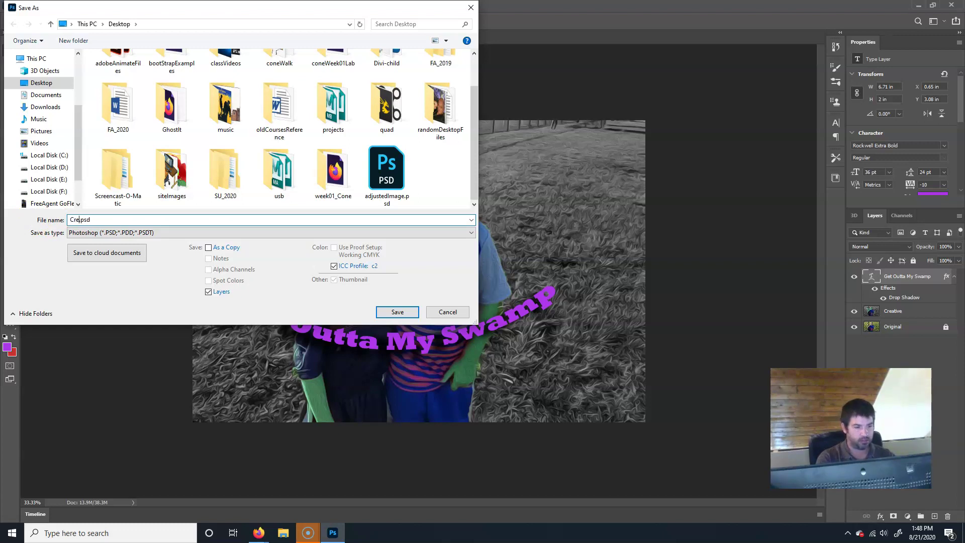
text(creativeIma)
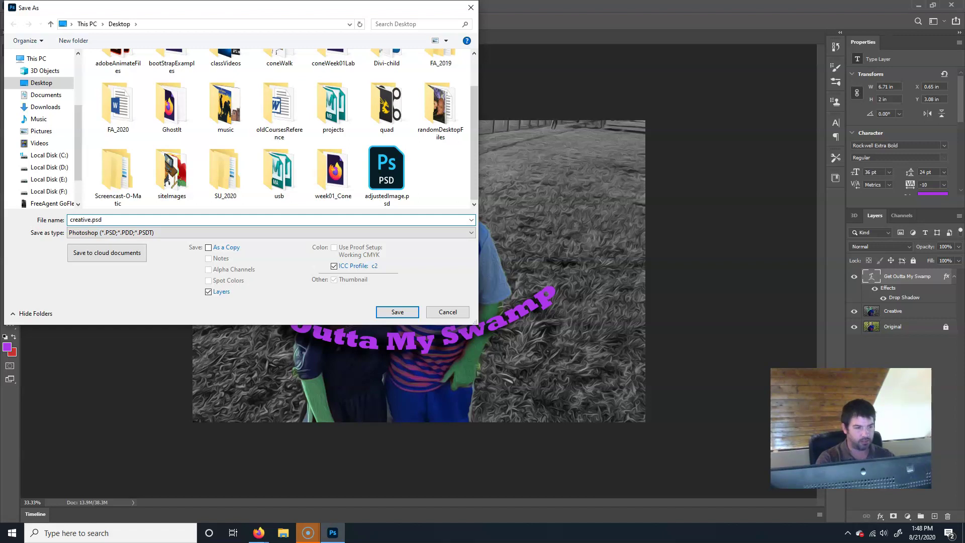
text(ge)
key(Return)
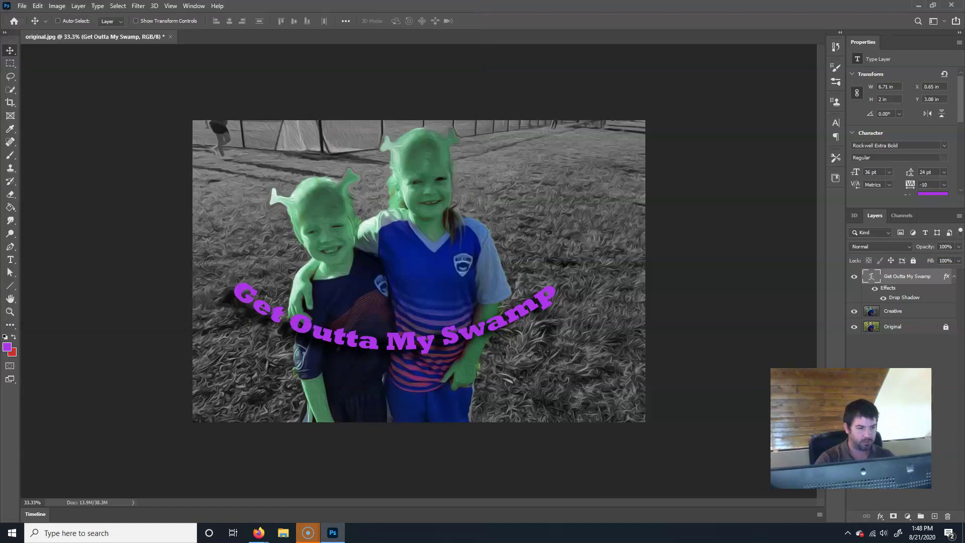
click(593, 149)
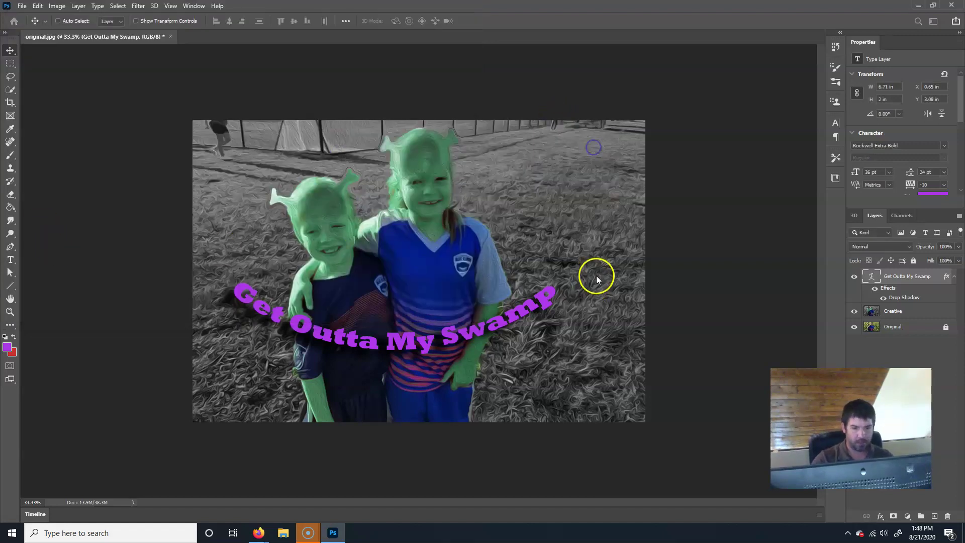
- Save a JPEG version to the Desktop as creativeImage.jpg with Maximum quality 12 and Baseline ("Standard") format
key(ctrl+shift+s)
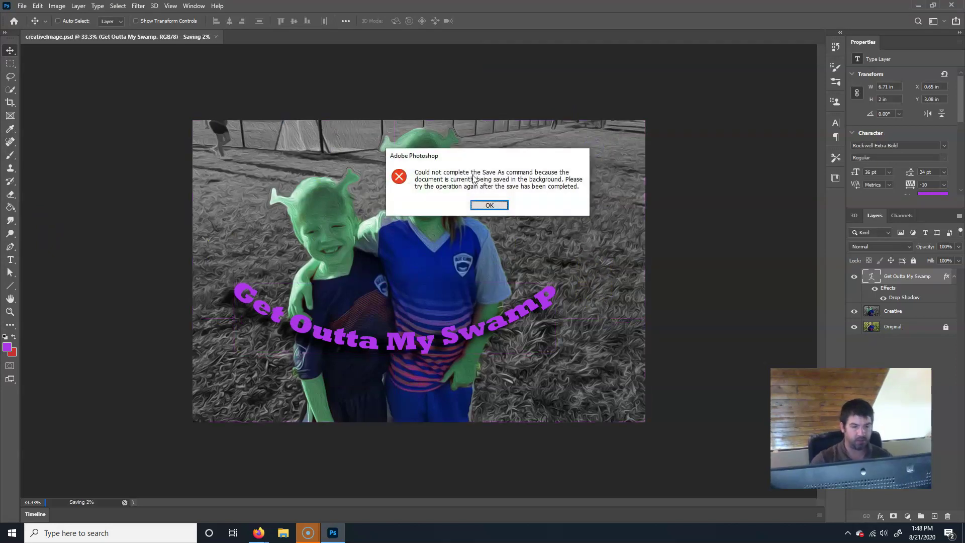
click(489, 204)
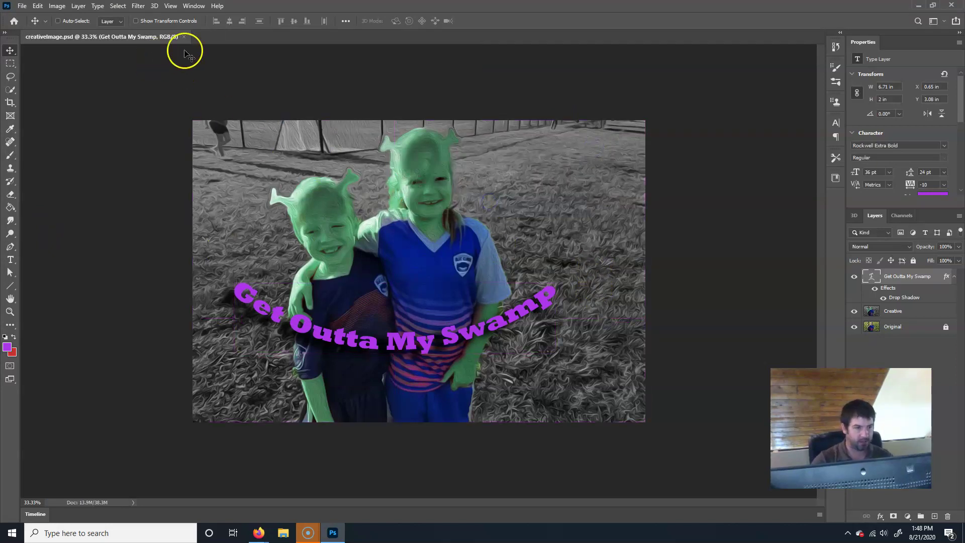
key(ctrl)
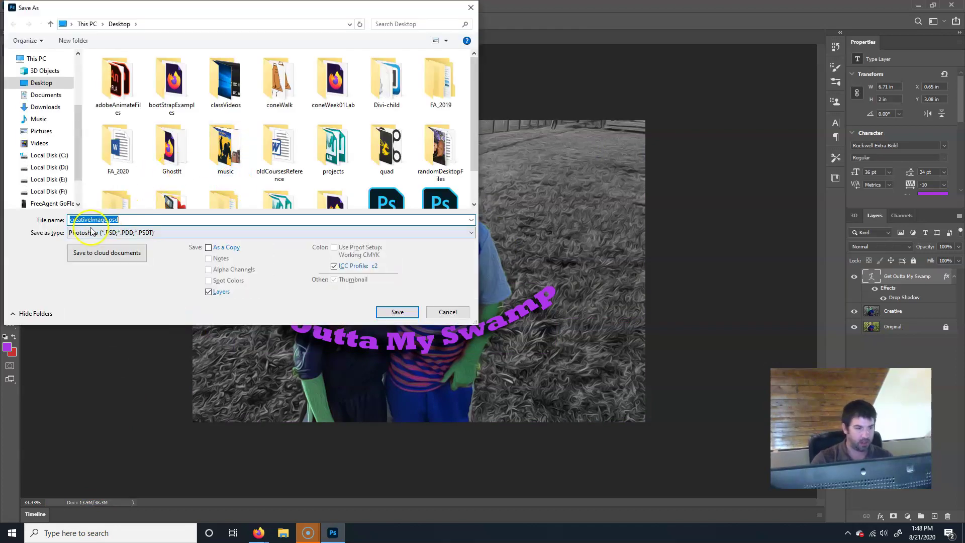
click(135, 232)
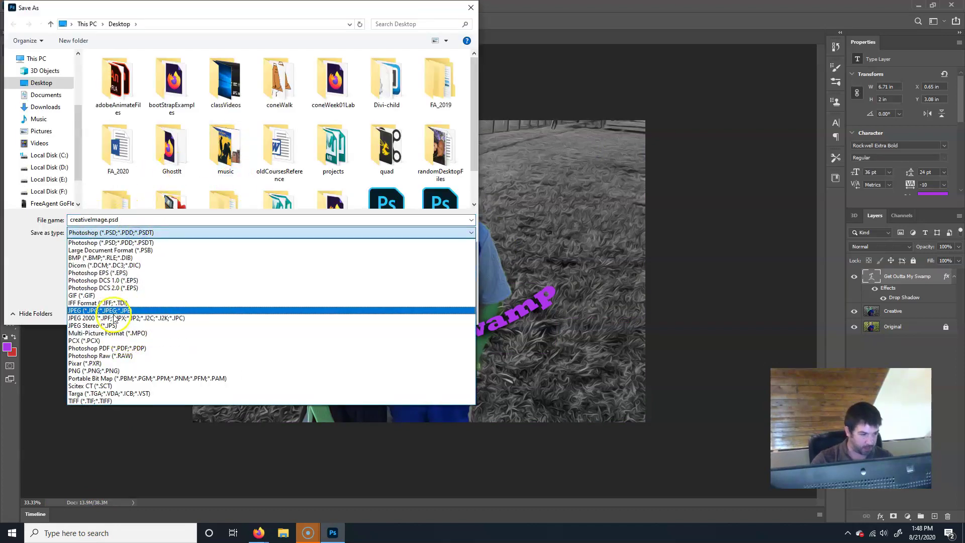
click(121, 310)
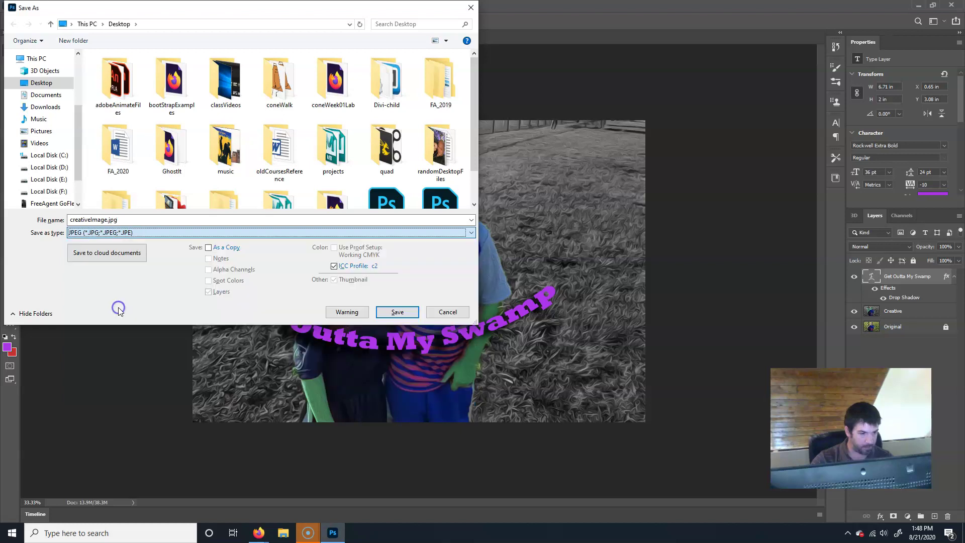
click(397, 312)
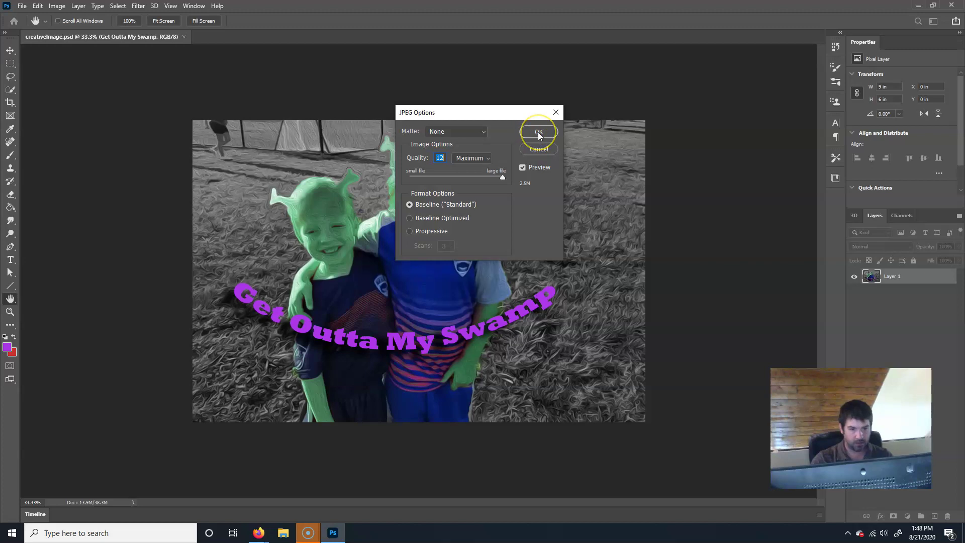
click(538, 132)
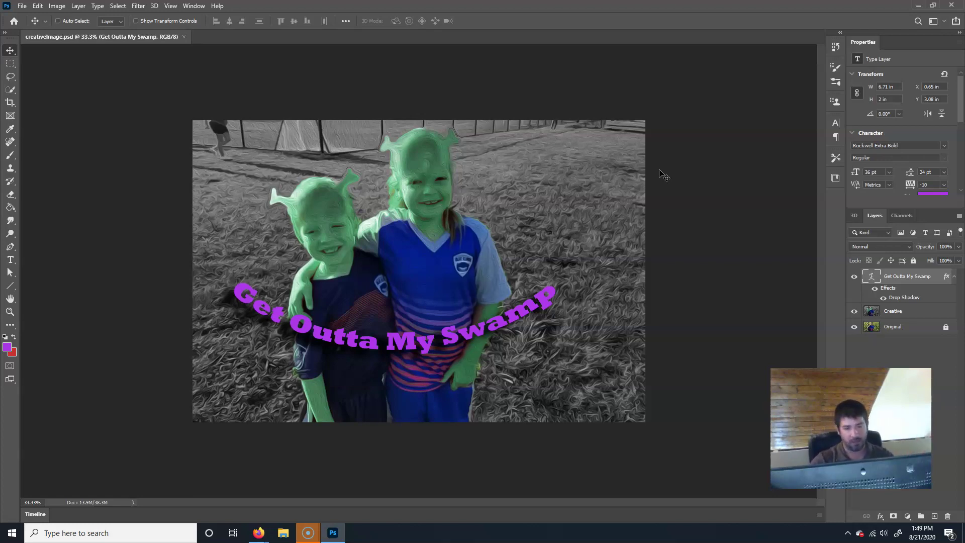
click(495, 264)
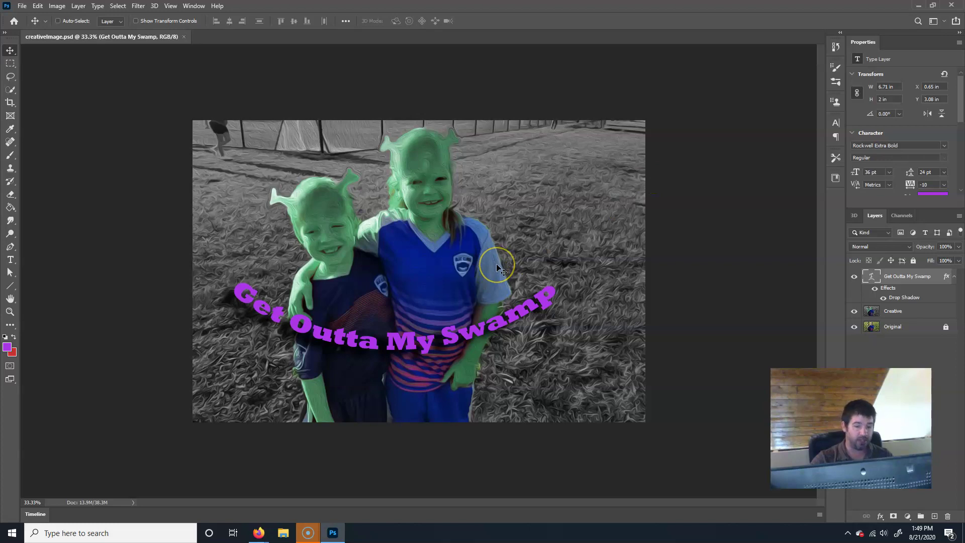